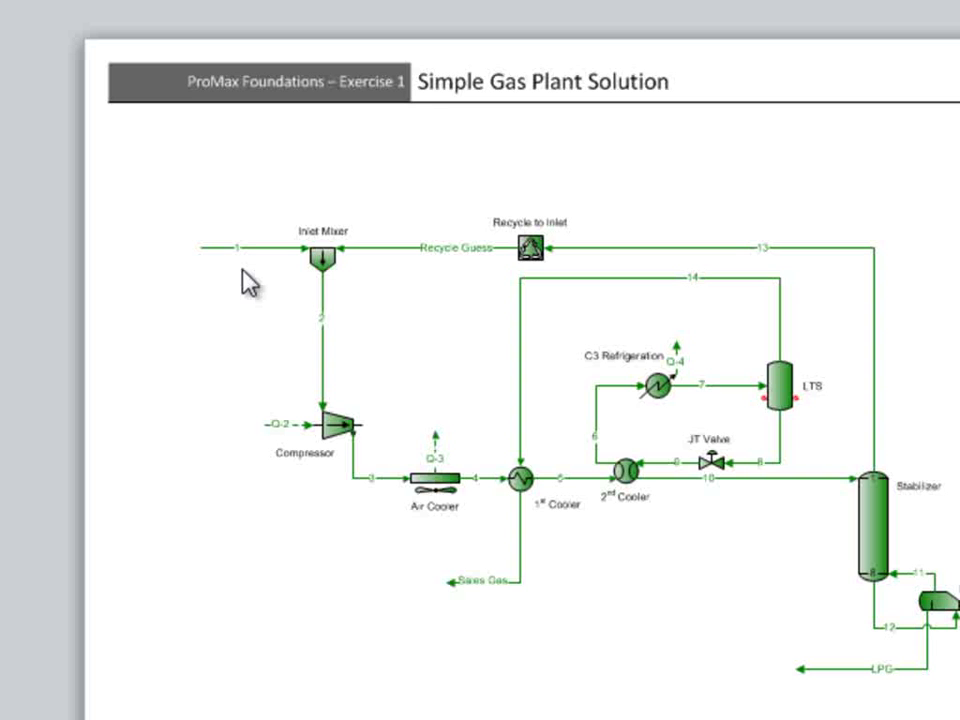
Step: Inspect the property data of inlet stream 1
{"action": "left_click", "coordinate": [272, 247]}
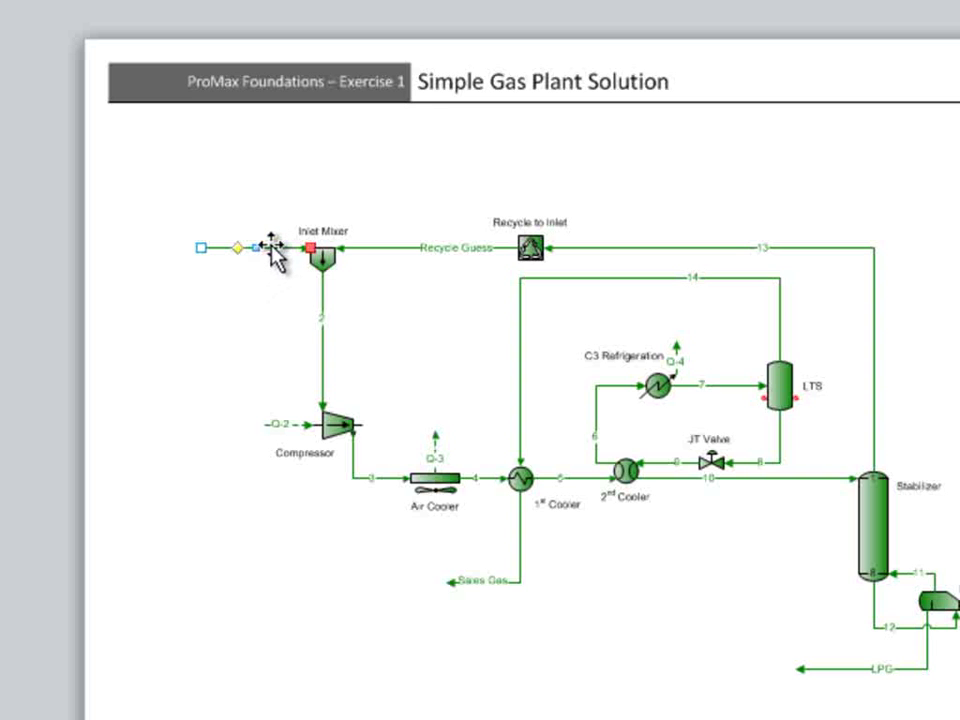
{"action": "double_click", "coordinate": [272, 247]}
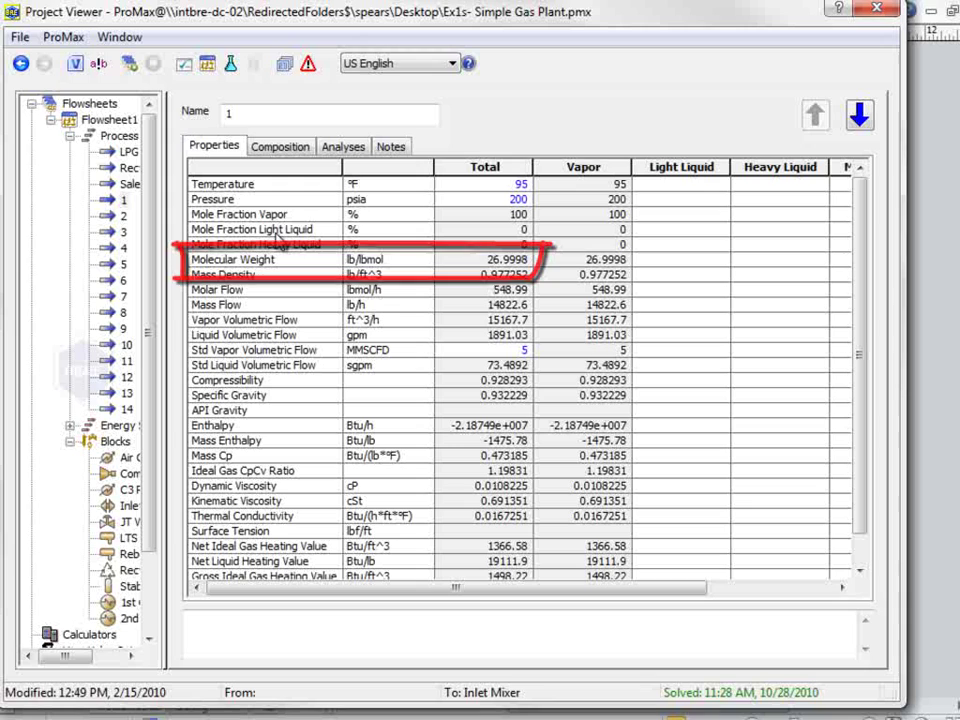
{"action": "left_click", "coordinate": [875, 25]}
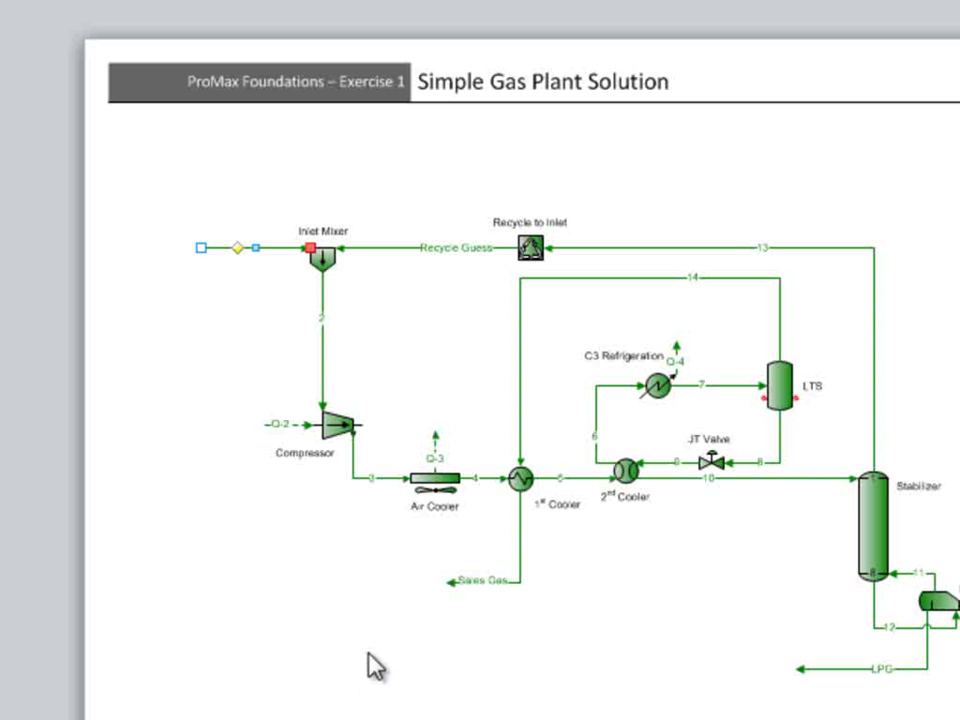
Step: Review the Compressor's detailed results, including the explanation of its Power value
{"action": "mouse_move", "coordinate": [341, 433]}
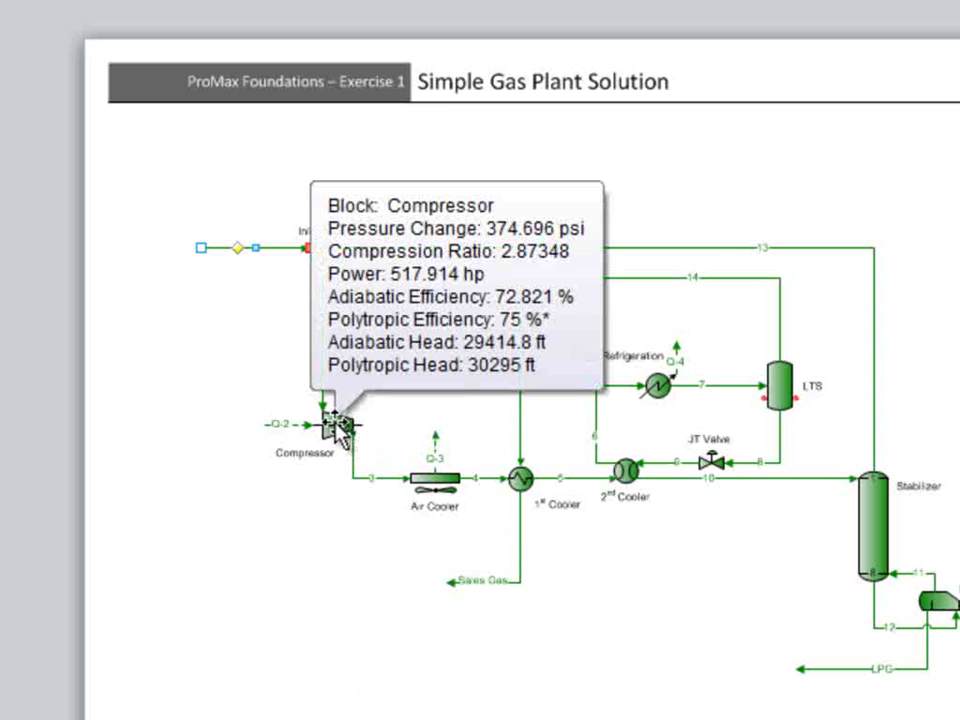
{"action": "double_click", "coordinate": [336, 425]}
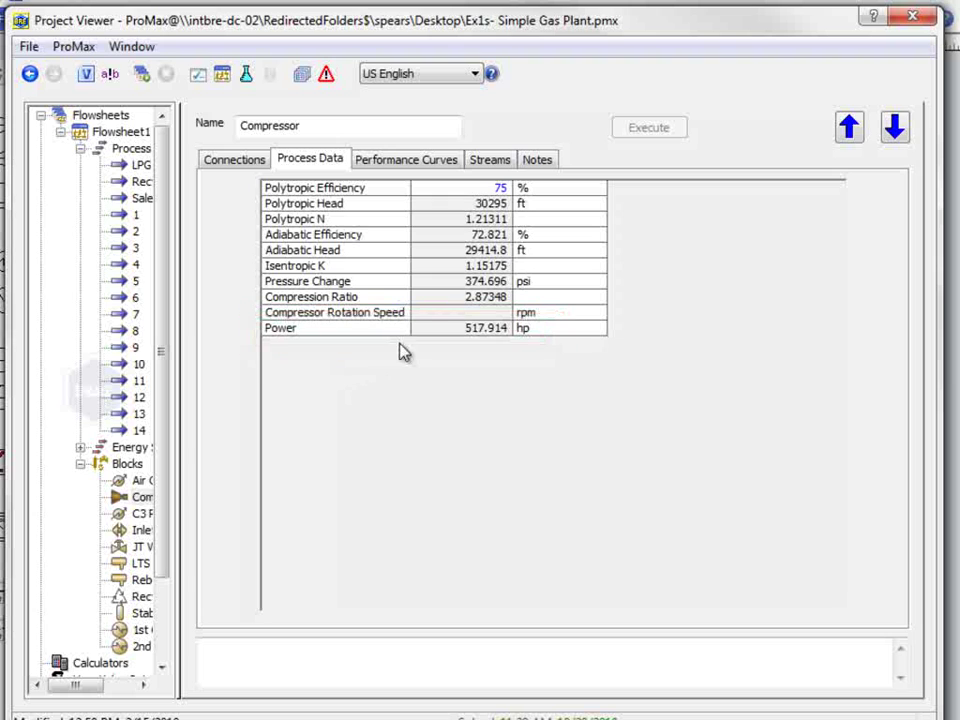
{"action": "right_click", "coordinate": [436, 334]}
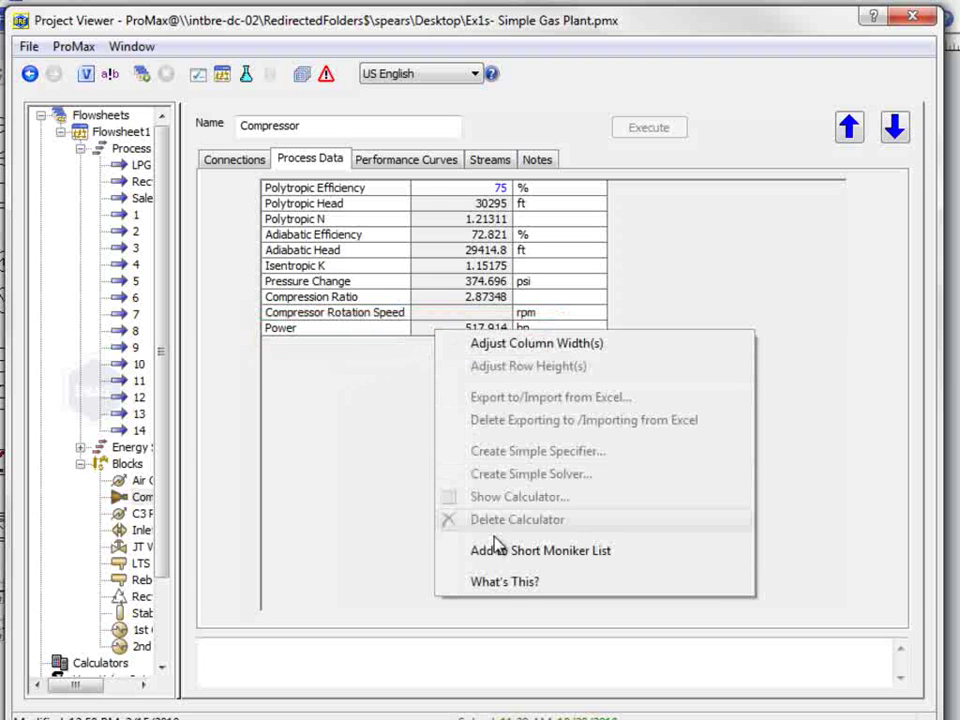
{"action": "left_click", "coordinate": [504, 582]}
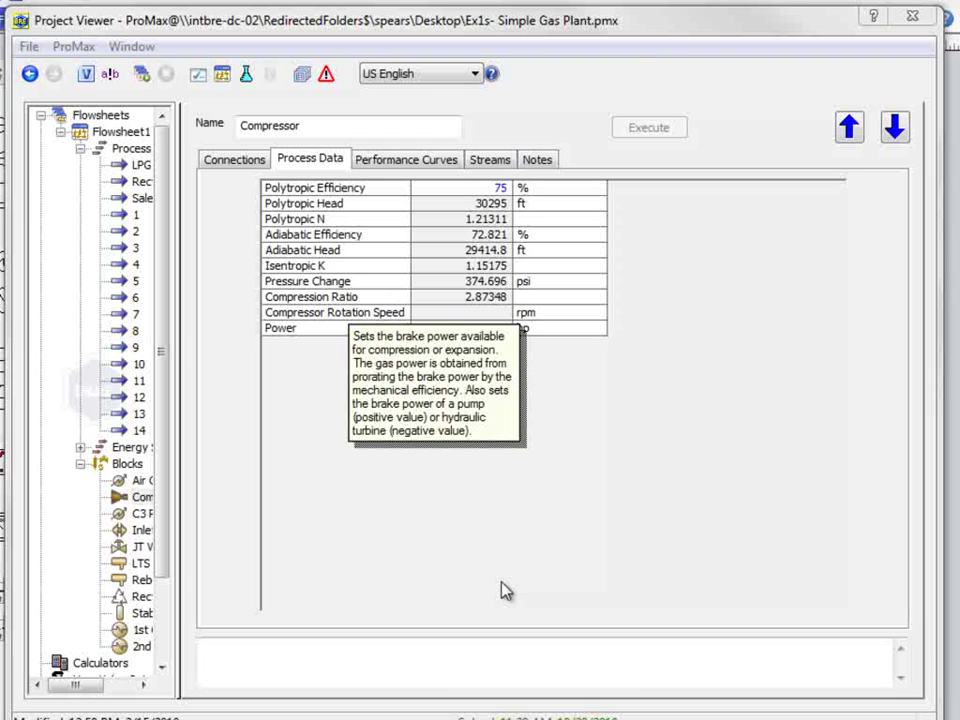
{"action": "left_click", "coordinate": [504, 590]}
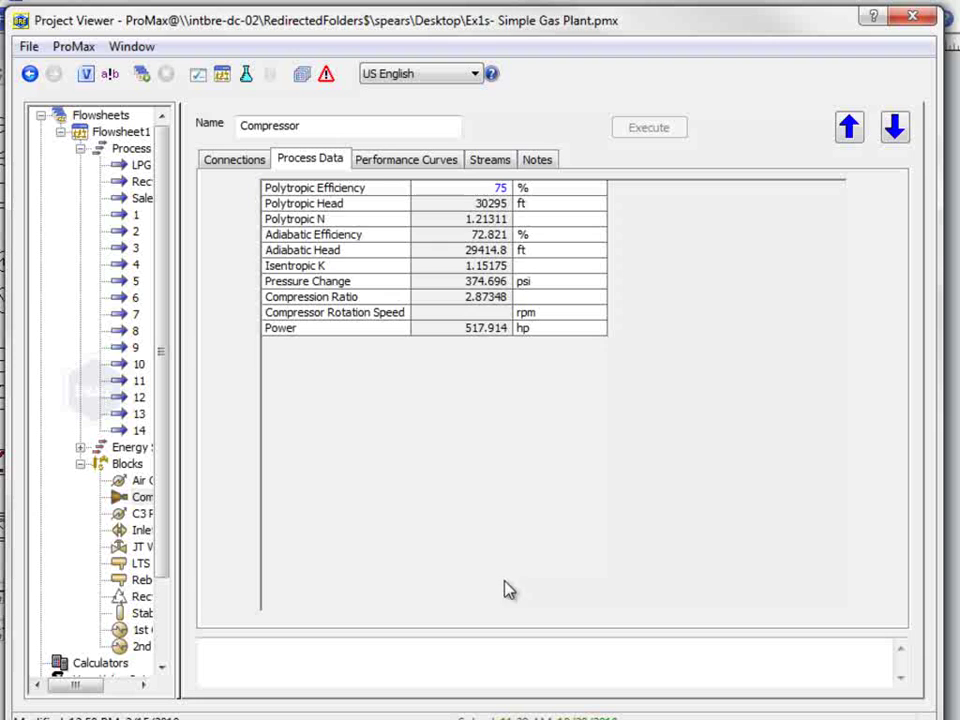
{"action": "left_click", "coordinate": [918, 22]}
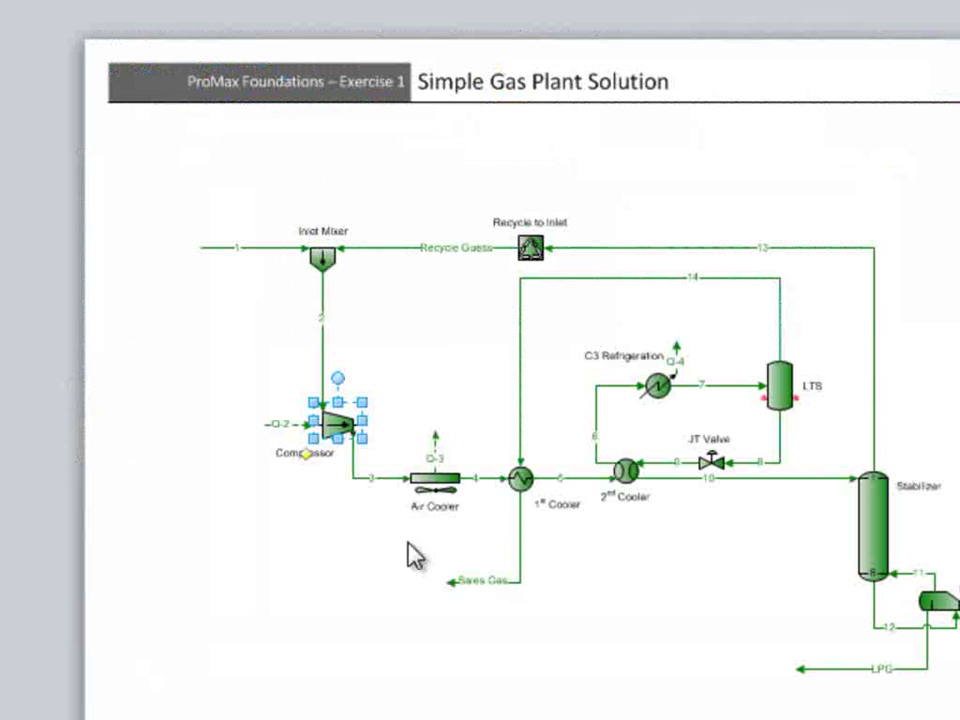
{"action": "left_click", "coordinate": [366, 545]}
Step: Show the 1st Cooler's process data with the overall heat transfer results
{"action": "mouse_move", "coordinate": [368, 483]}
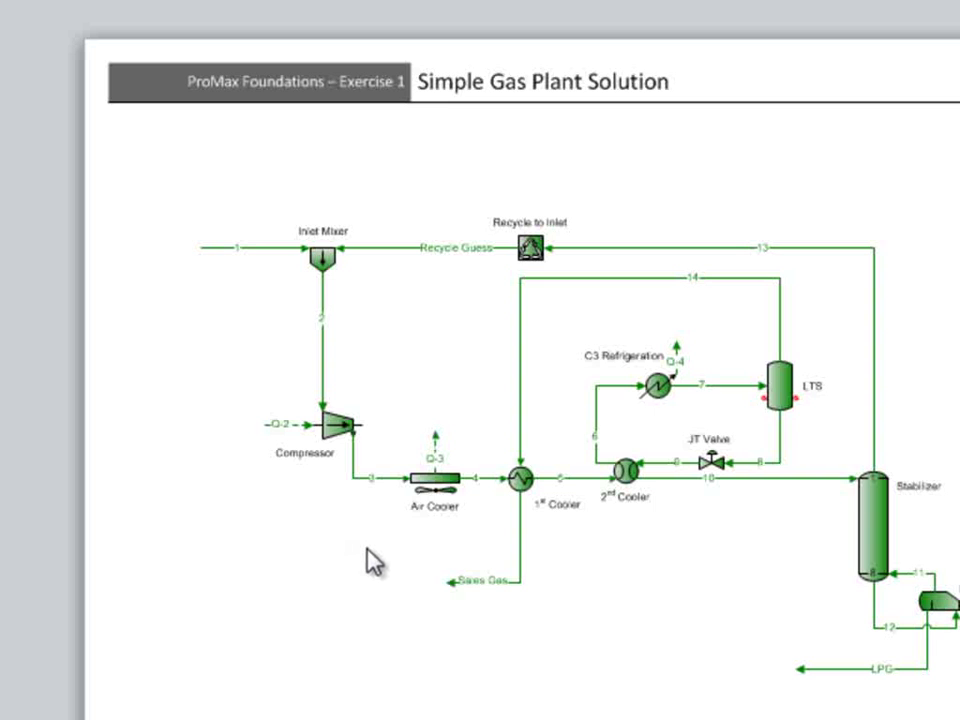
{"action": "left_click", "coordinate": [520, 479]}
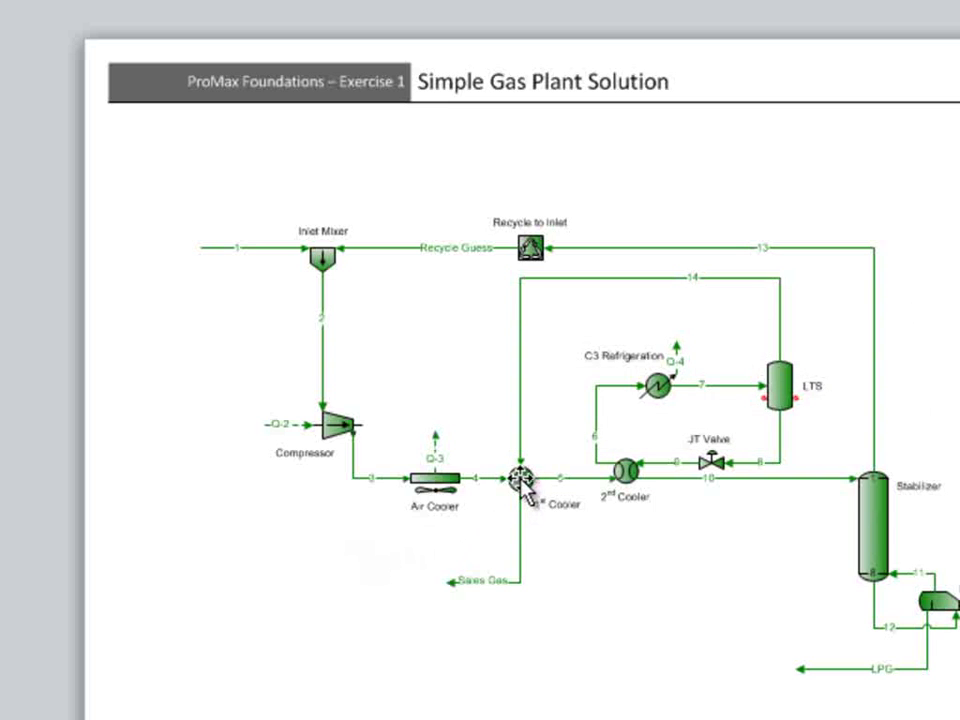
{"action": "double_click", "coordinate": [520, 479]}
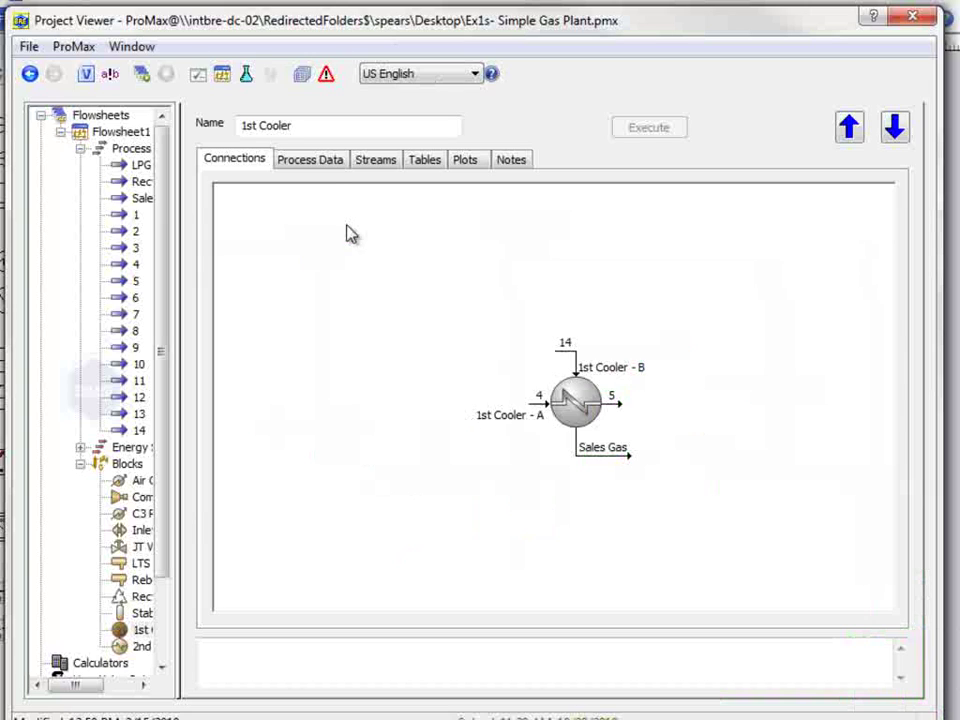
{"action": "left_click", "coordinate": [318, 163]}
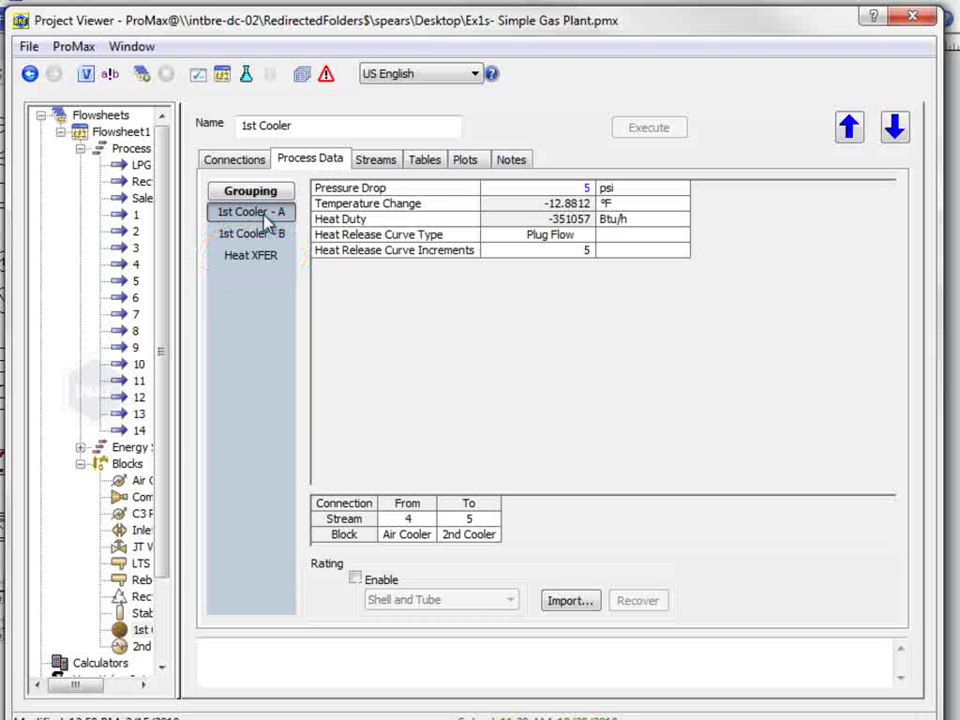
{"action": "left_click", "coordinate": [262, 257]}
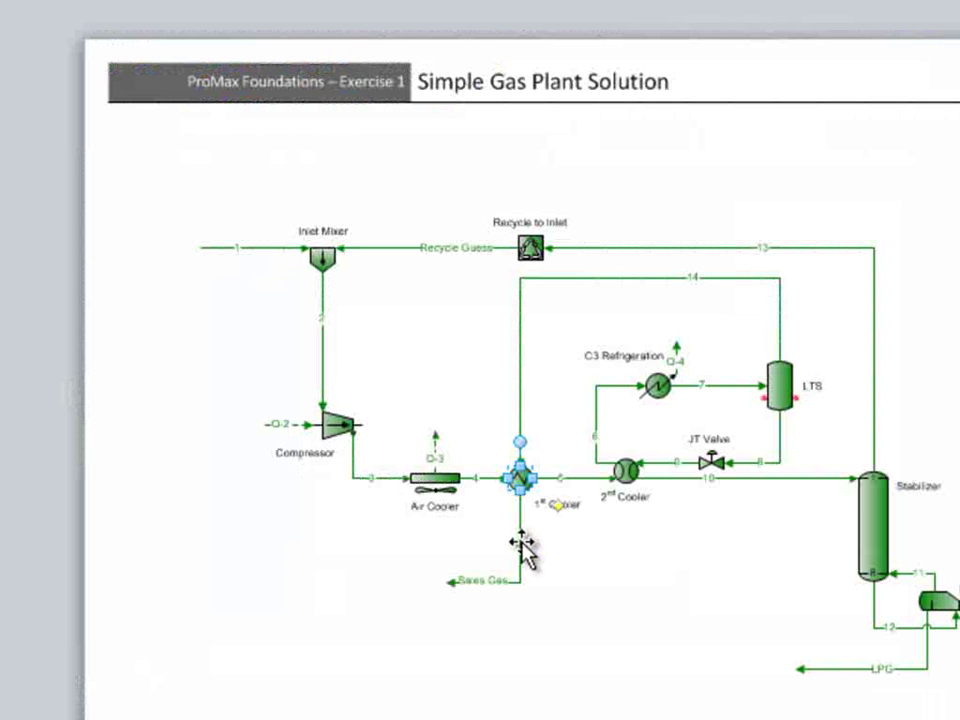
Step: Compare the cooler's connected streams 14, 5 and Sales Gas (80 °F, 549.696 psia)
{"action": "mouse_move", "coordinate": [521, 546]}
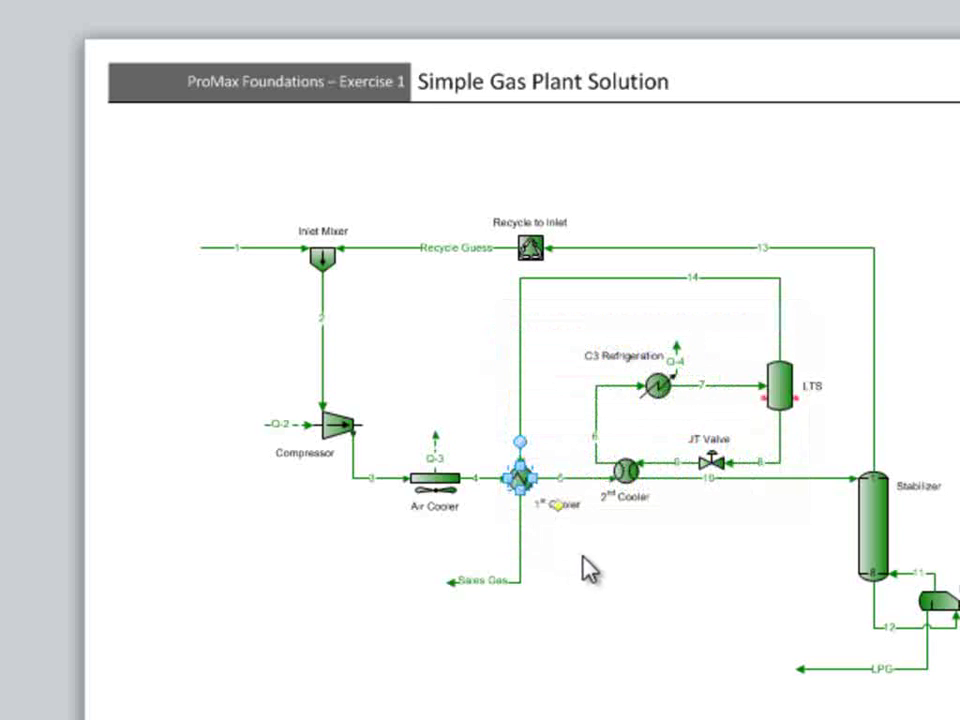
{"action": "left_click", "coordinate": [520, 478]}
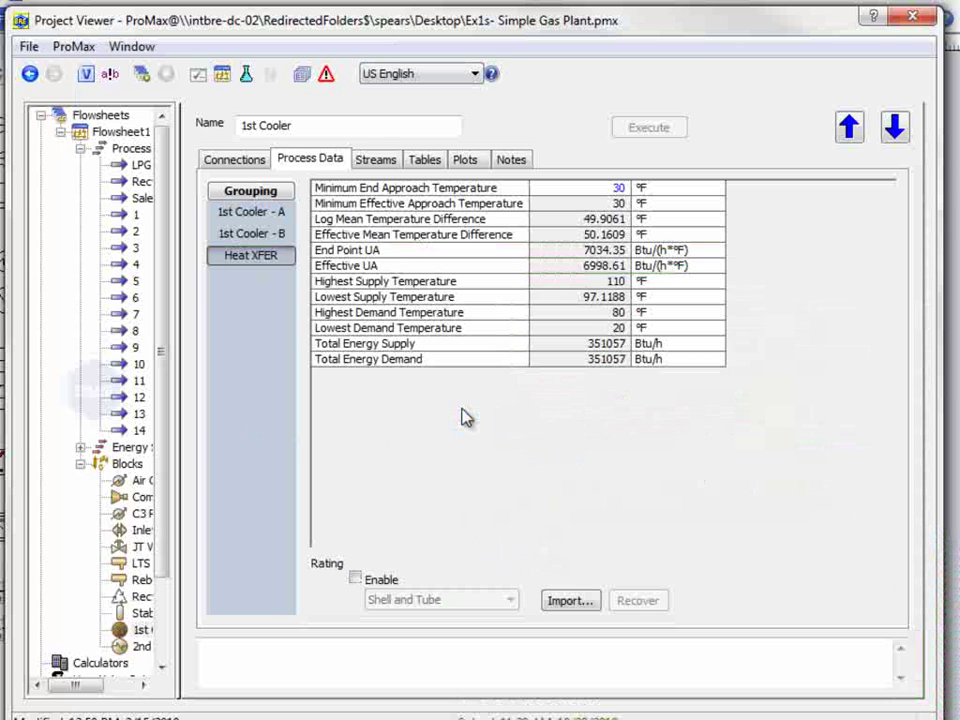
{"action": "left_click", "coordinate": [376, 166]}
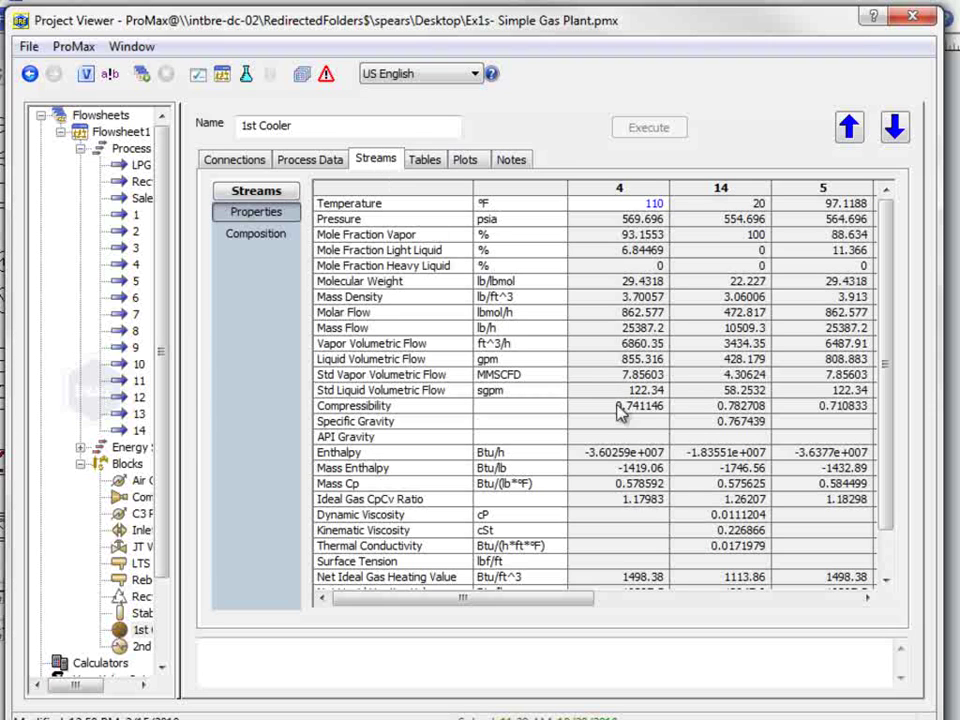
{"action": "left_click", "coordinate": [867, 599]}
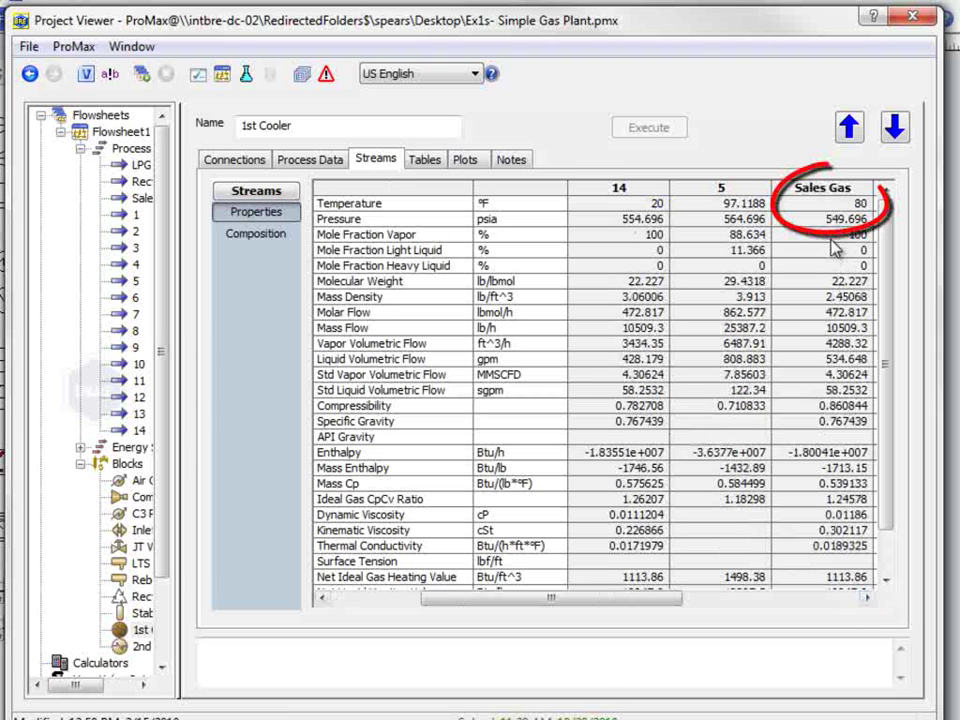
{"action": "mouse_move", "coordinate": [835, 250]}
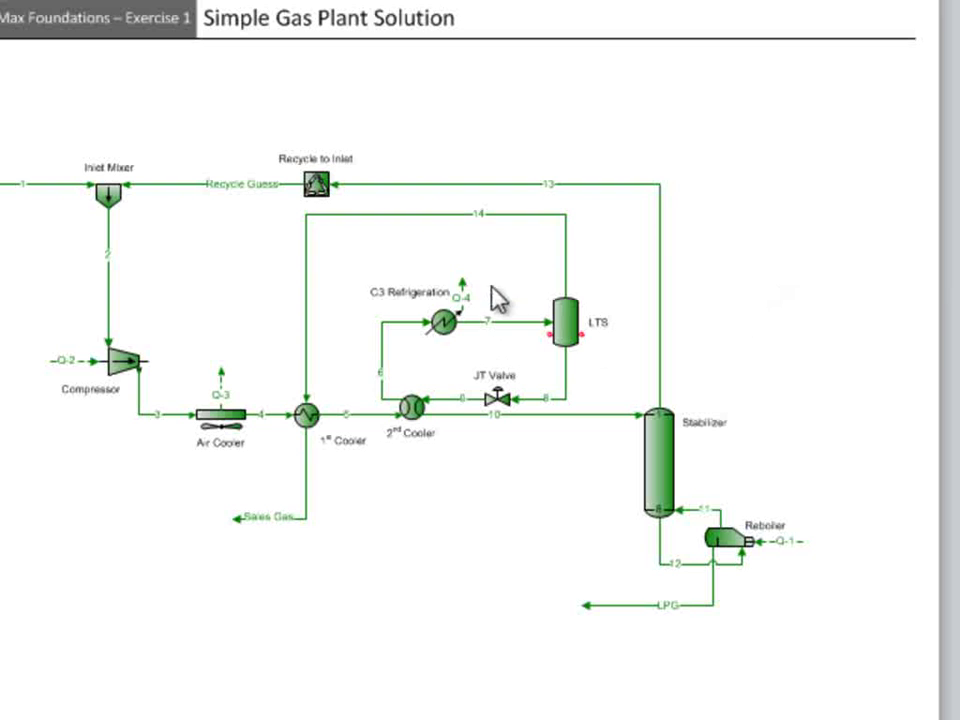
Step: Read the info bubbles for Q-4, C3 Refrigeration and stream 9 (-10.1086 °F)
{"action": "mouse_move", "coordinate": [453, 280]}
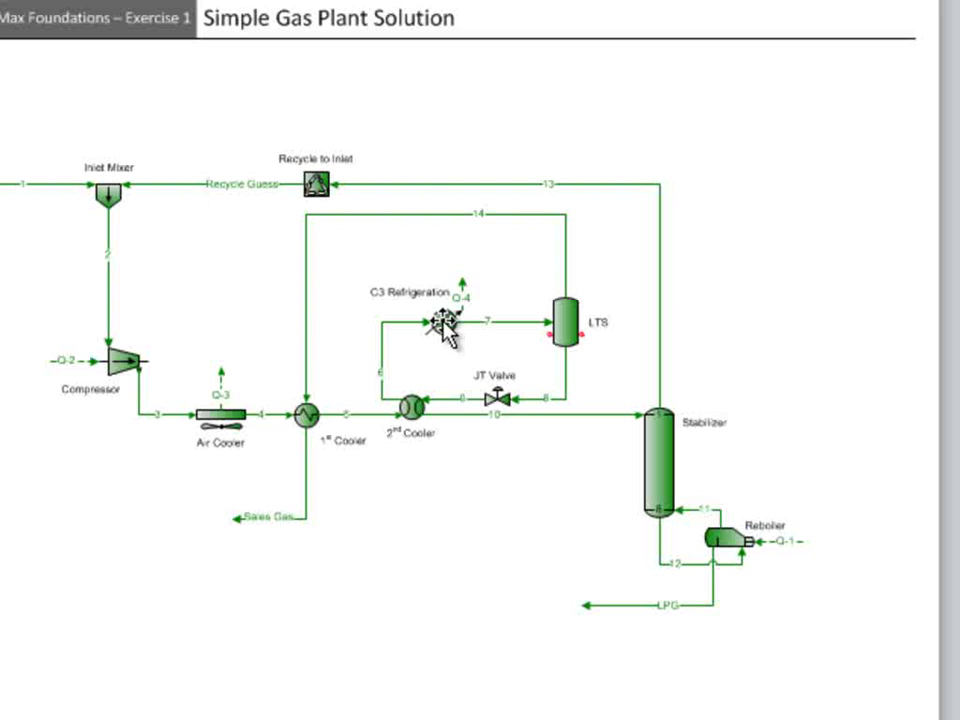
{"action": "mouse_move", "coordinate": [443, 323]}
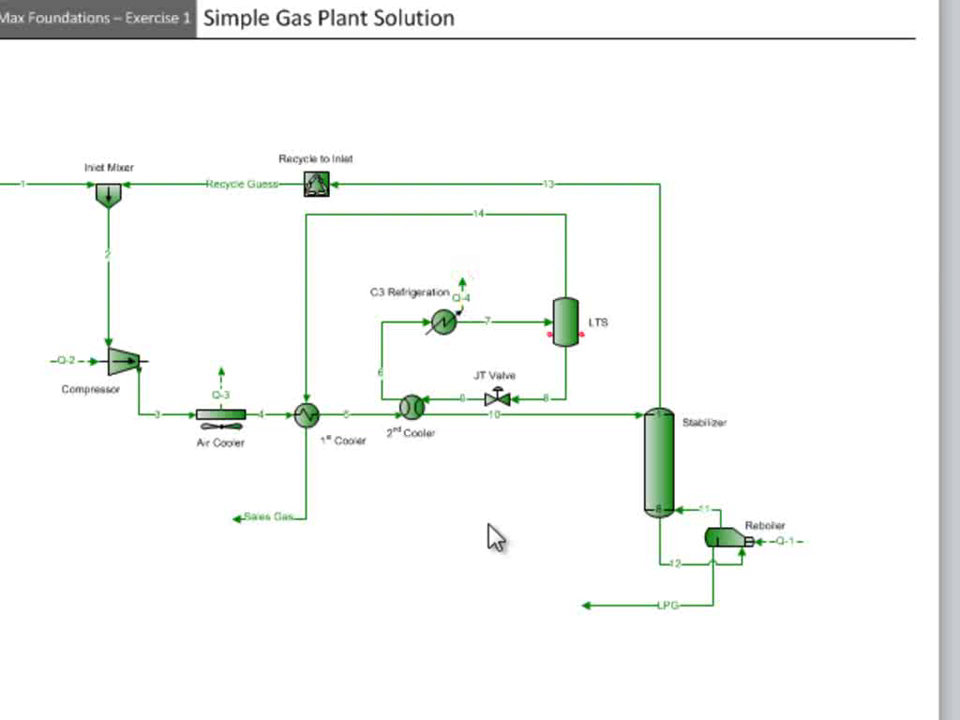
{"action": "mouse_move", "coordinate": [457, 398]}
Step: Show the LPG standard liquid volumetric flow as 522.112 bbl/d, then restore sgpm (15.2283)
{"action": "mouse_move", "coordinate": [612, 607]}
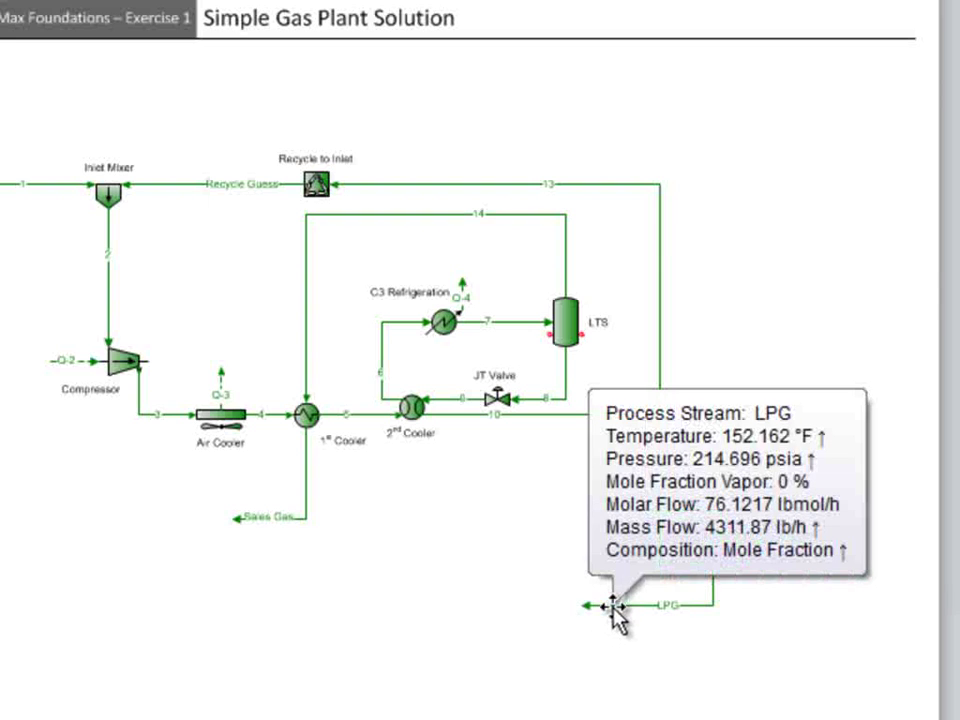
{"action": "left_click", "coordinate": [612, 607]}
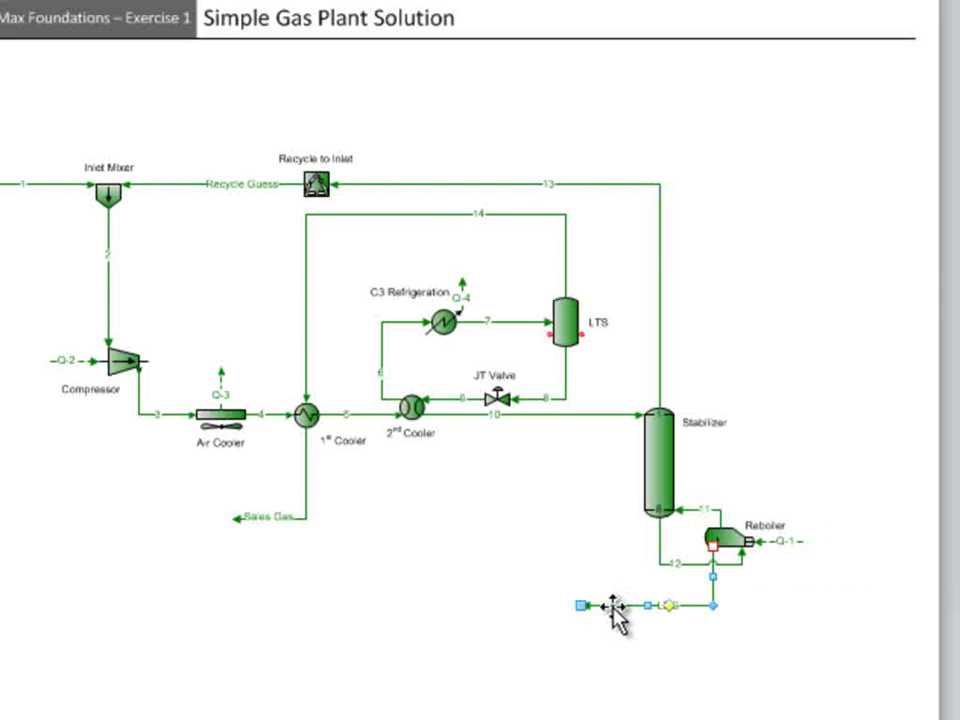
{"action": "double_click", "coordinate": [612, 607]}
{"action": "mouse_move", "coordinate": [675, 548]}
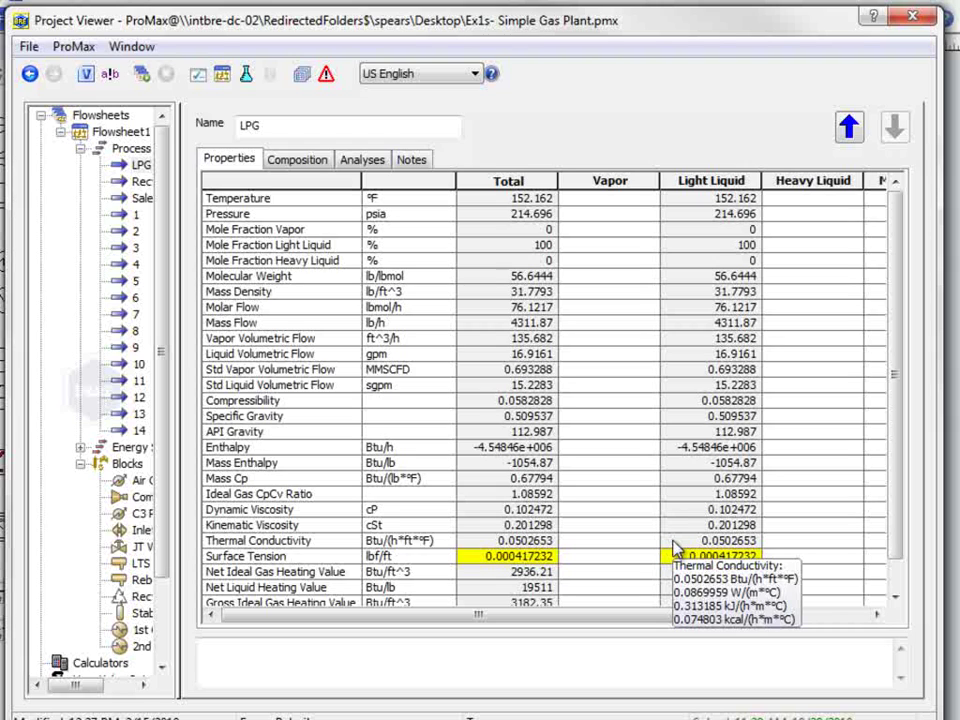
{"action": "left_click", "coordinate": [450, 388]}
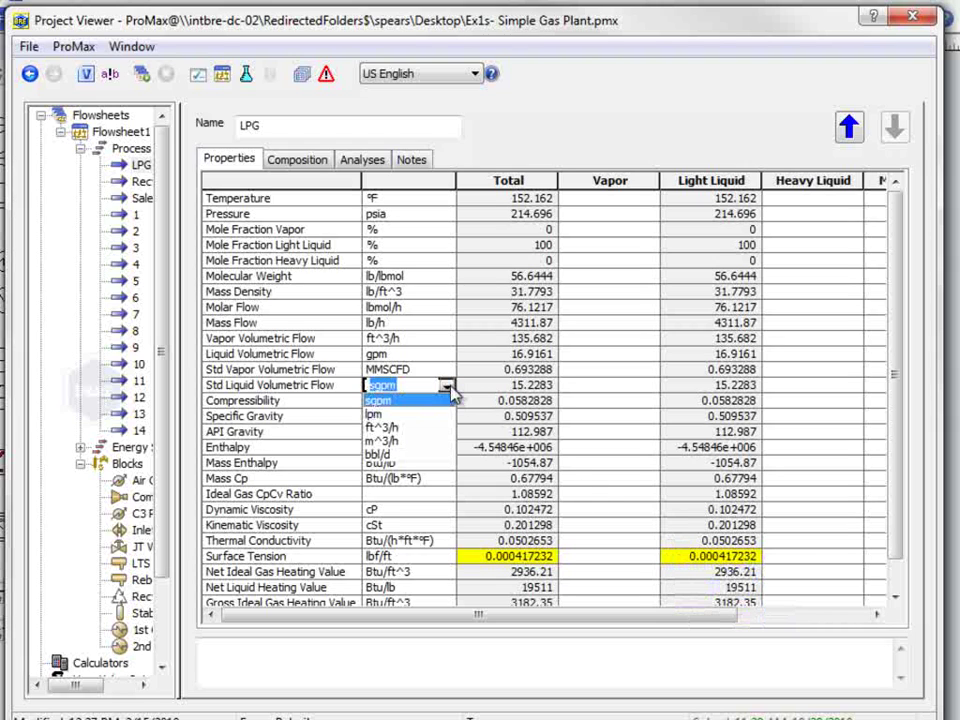
{"action": "left_click", "coordinate": [428, 456]}
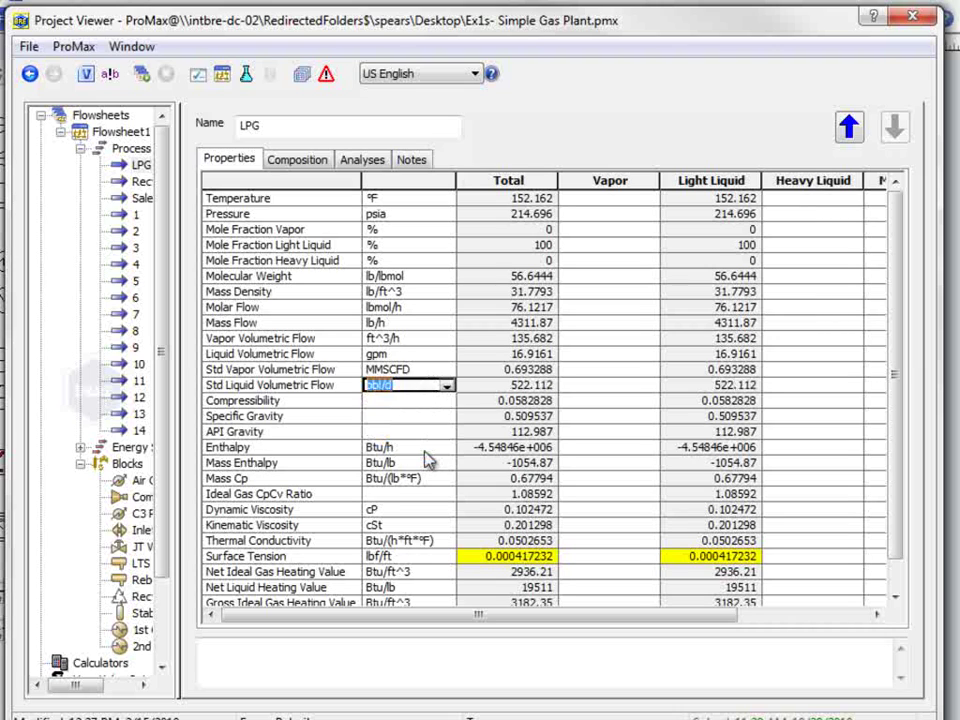
{"action": "left_click", "coordinate": [503, 390]}
{"action": "left_click", "coordinate": [443, 390]}
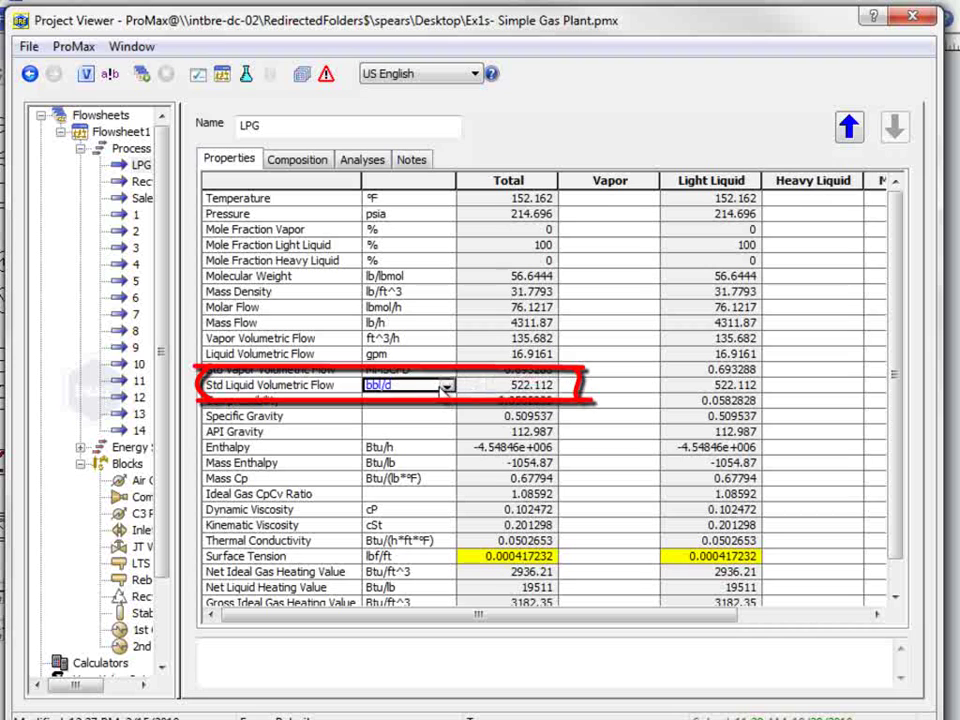
{"action": "type", "text": "sgpm"}
{"action": "key", "text": "Return"}
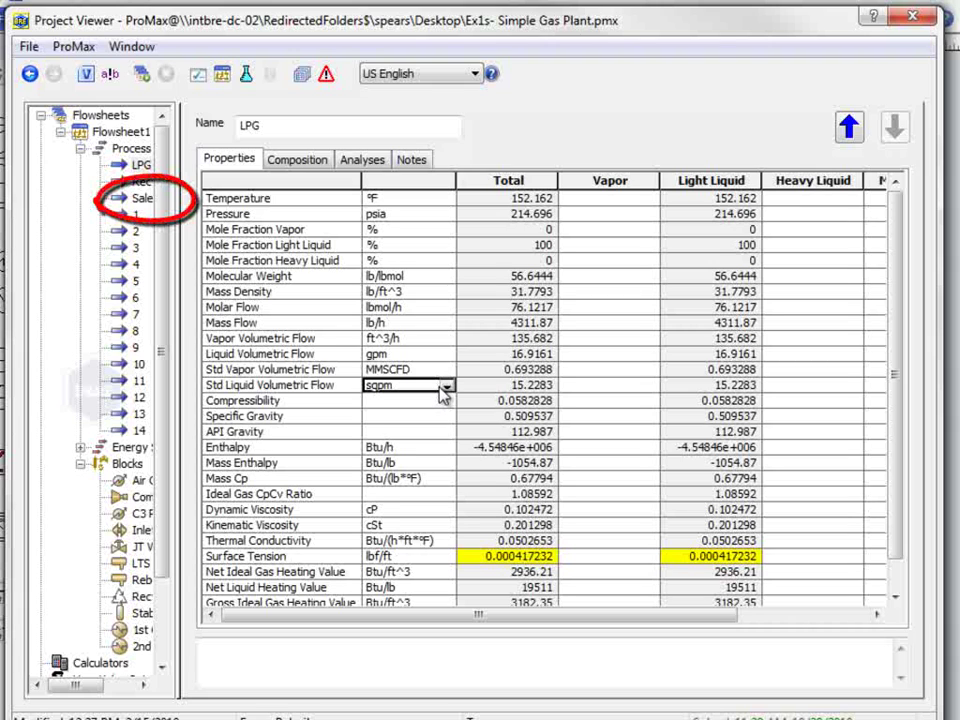
Step: Display the Sales Gas properties, showing 4.30624 MMSCFD standard vapor flow
{"action": "left_click", "coordinate": [145, 200]}
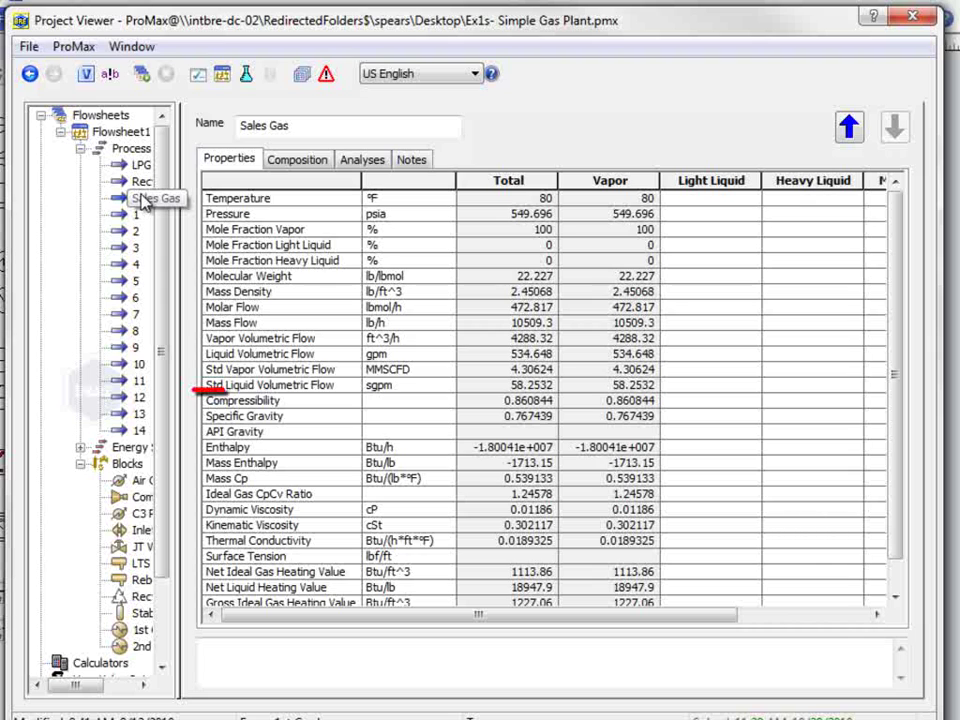
{"action": "mouse_move", "coordinate": [489, 381]}
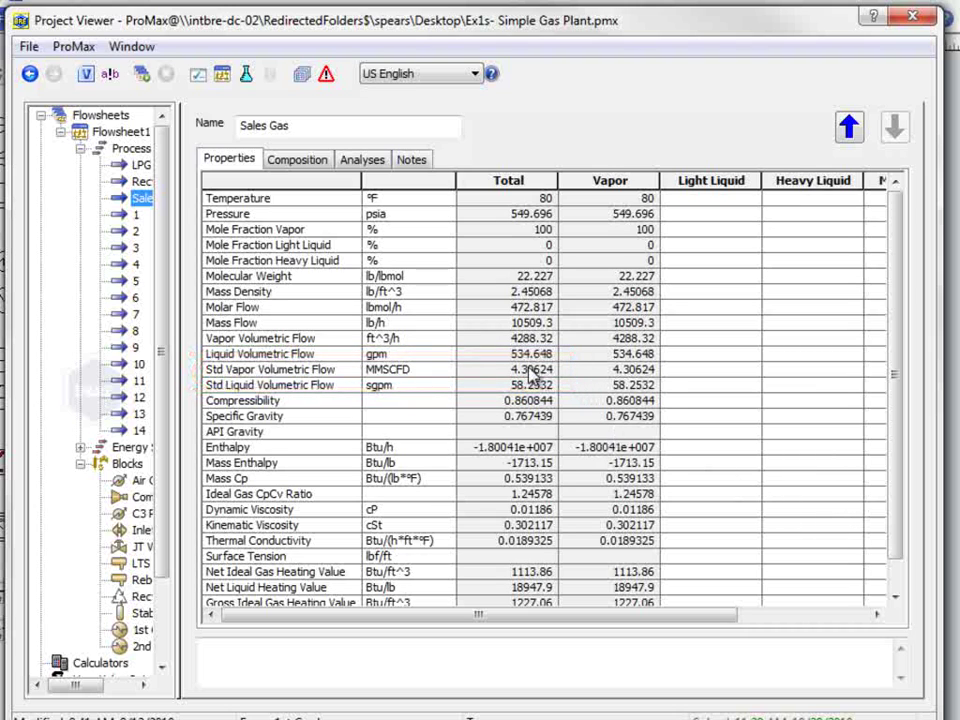
{"action": "mouse_move", "coordinate": [530, 375]}
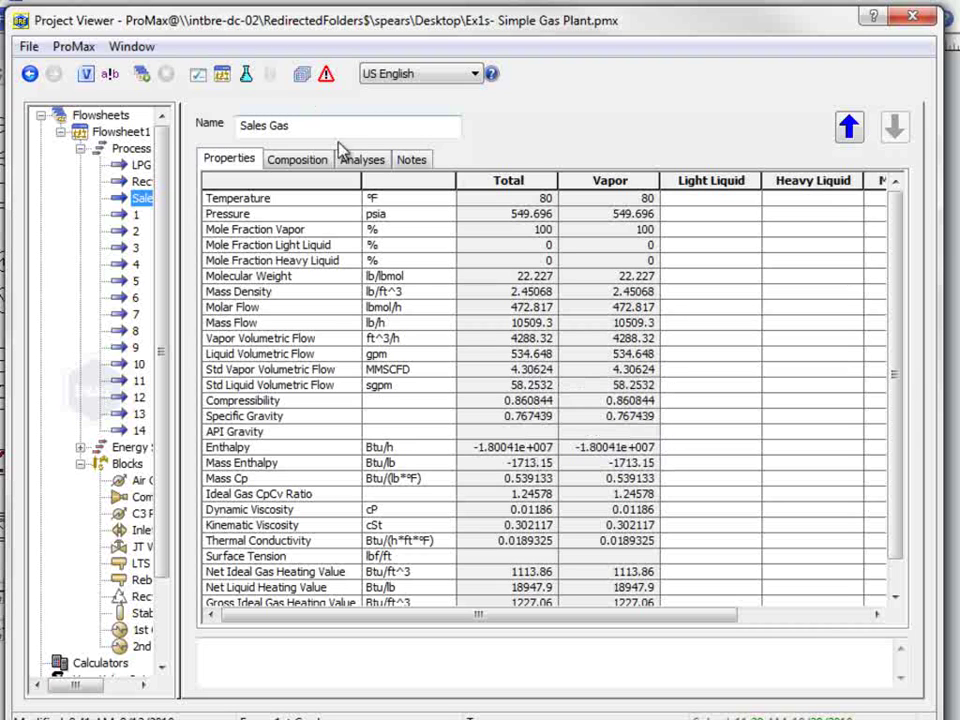
Step: Add and solve Phase Envelope 1 on Sales Gas, then review its PT plot and table
{"action": "left_click", "coordinate": [364, 163]}
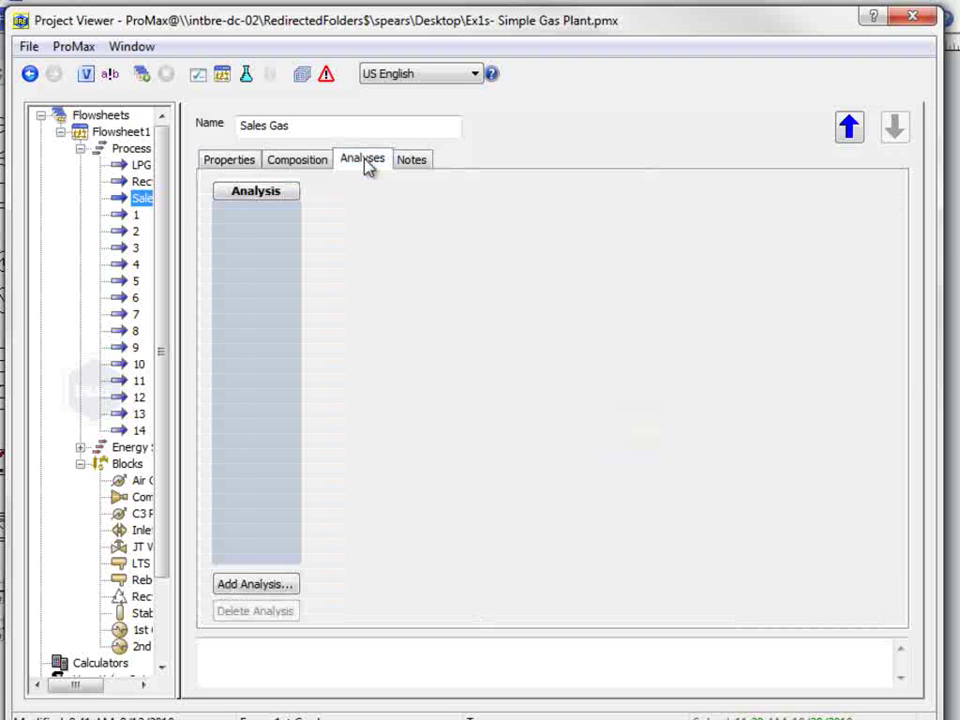
{"action": "left_click", "coordinate": [284, 588]}
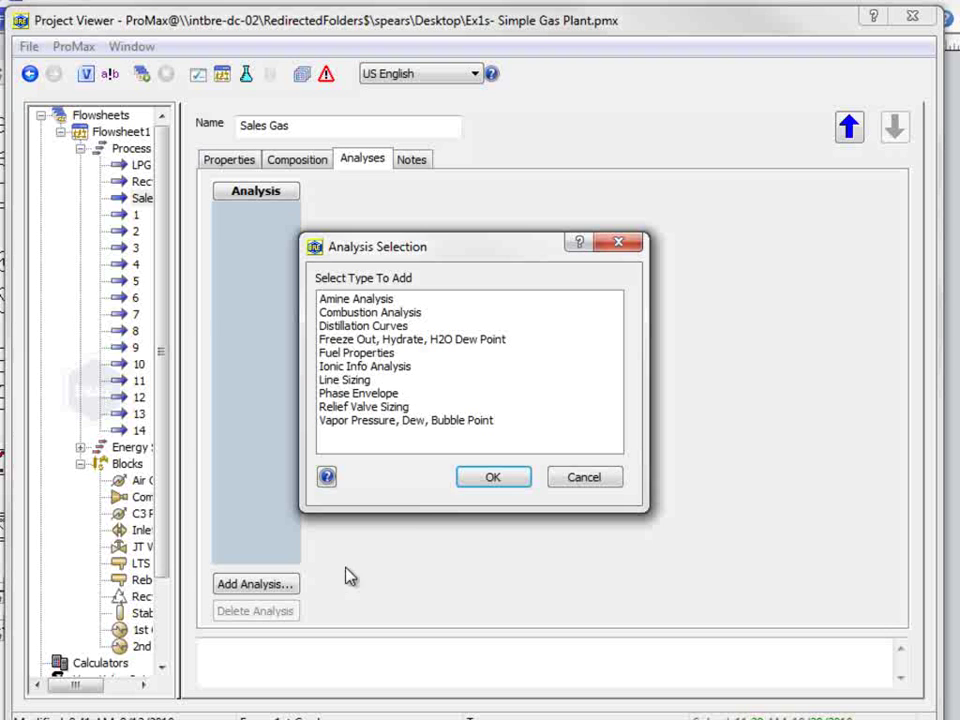
{"action": "left_click", "coordinate": [380, 396]}
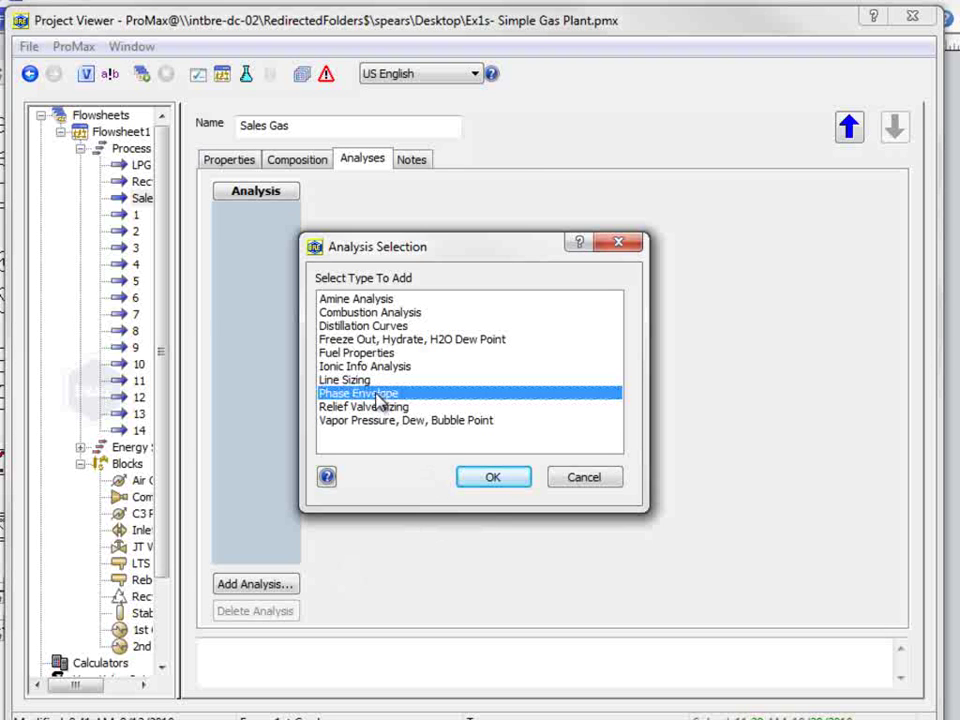
{"action": "left_click", "coordinate": [494, 484]}
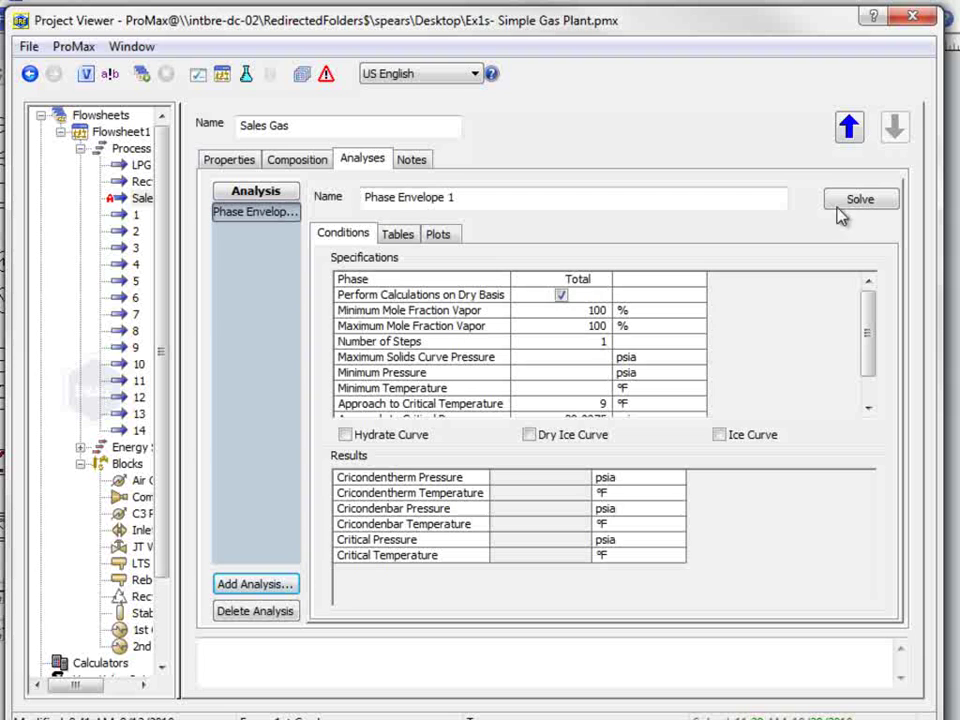
{"action": "left_click", "coordinate": [852, 198]}
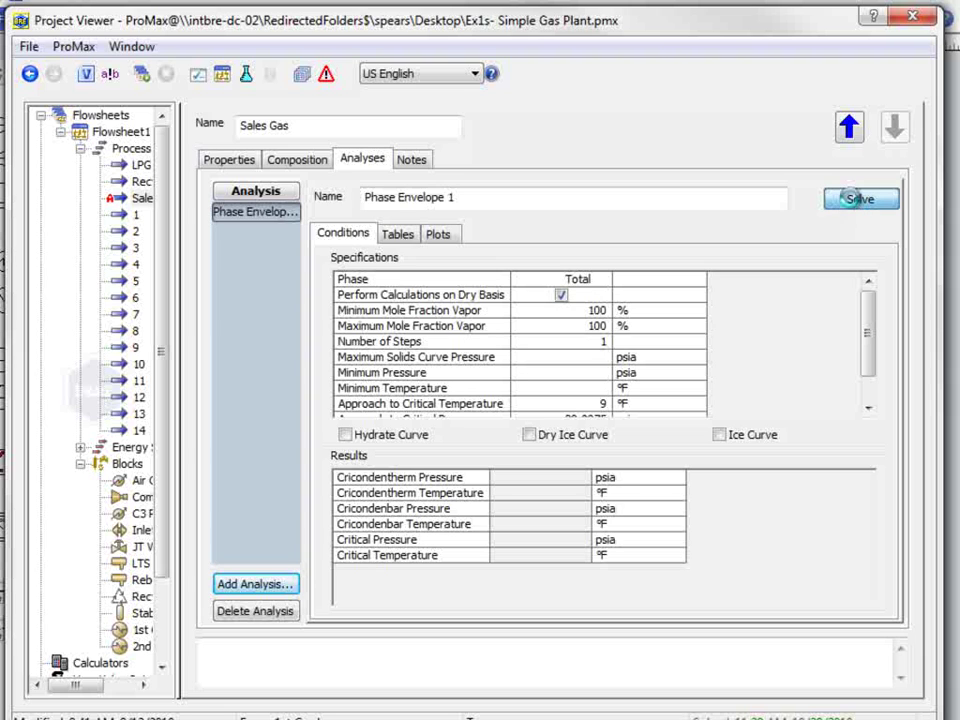
{"action": "left_click", "coordinate": [445, 236]}
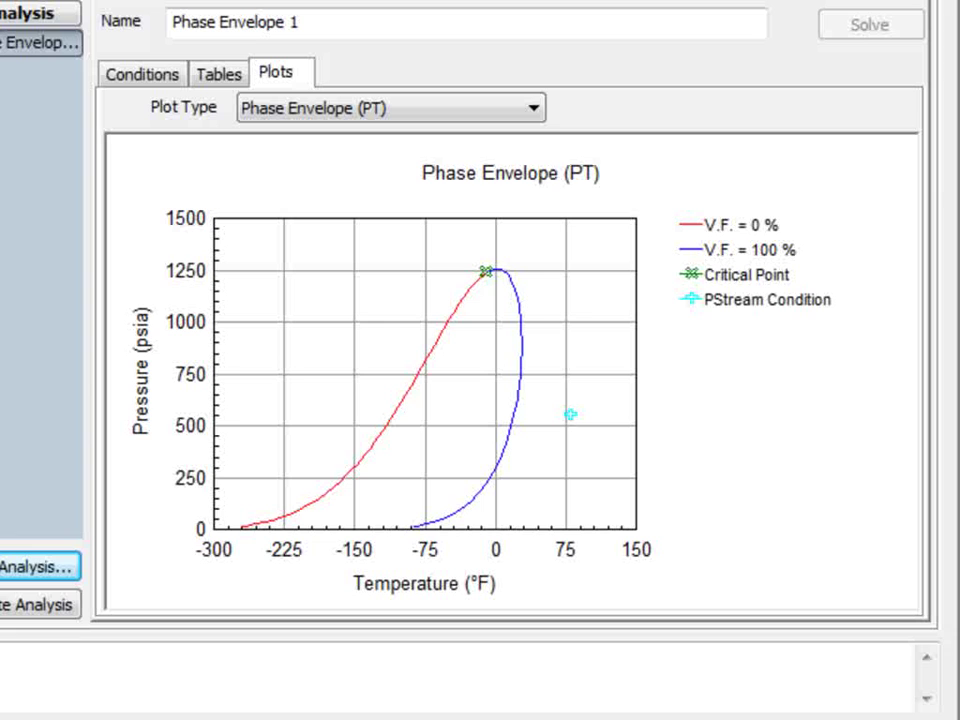
{"action": "left_click", "coordinate": [207, 77]}
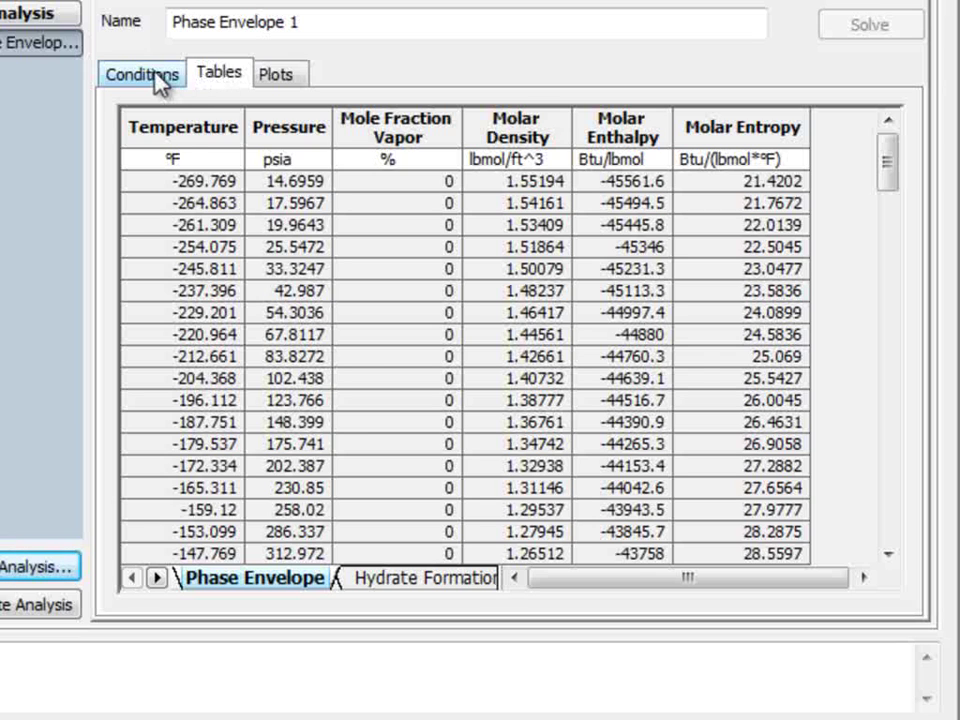
Step: Set minimum mole fraction vapor to 90, re-solve, and view the updated envelope plot
{"action": "left_click", "coordinate": [160, 82]}
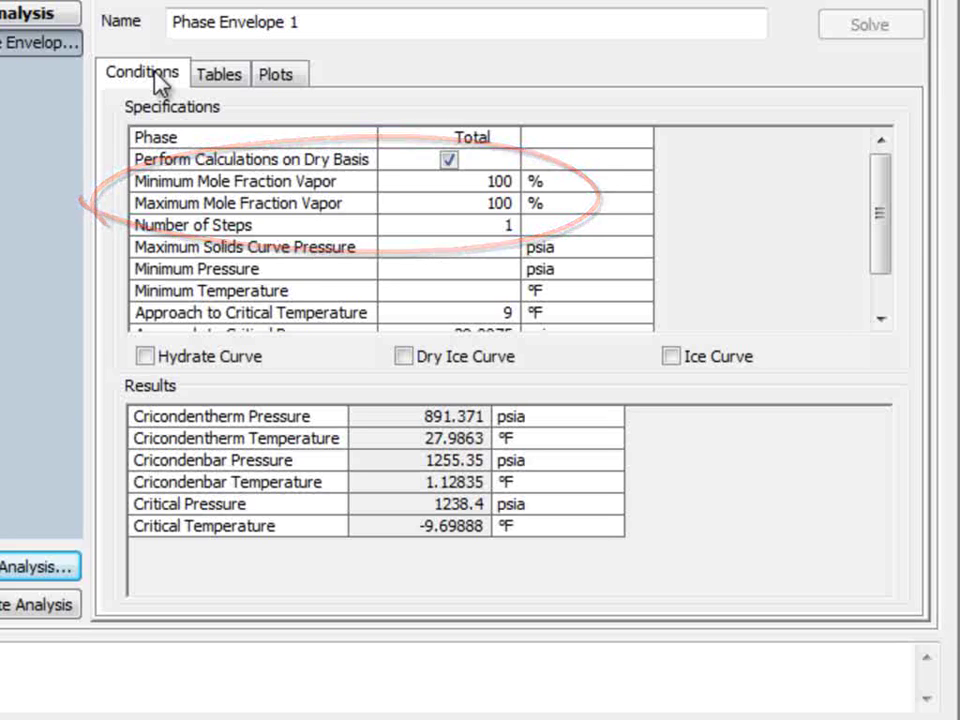
{"action": "left_click", "coordinate": [480, 184]}
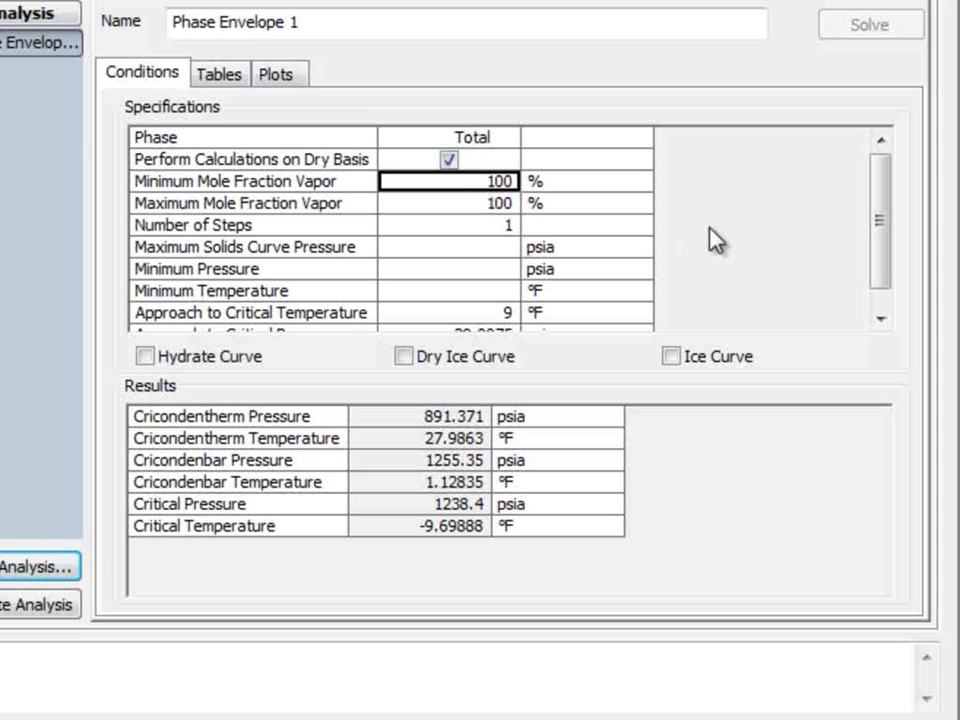
{"action": "type", "text": "90"}
{"action": "key", "text": "Return"}
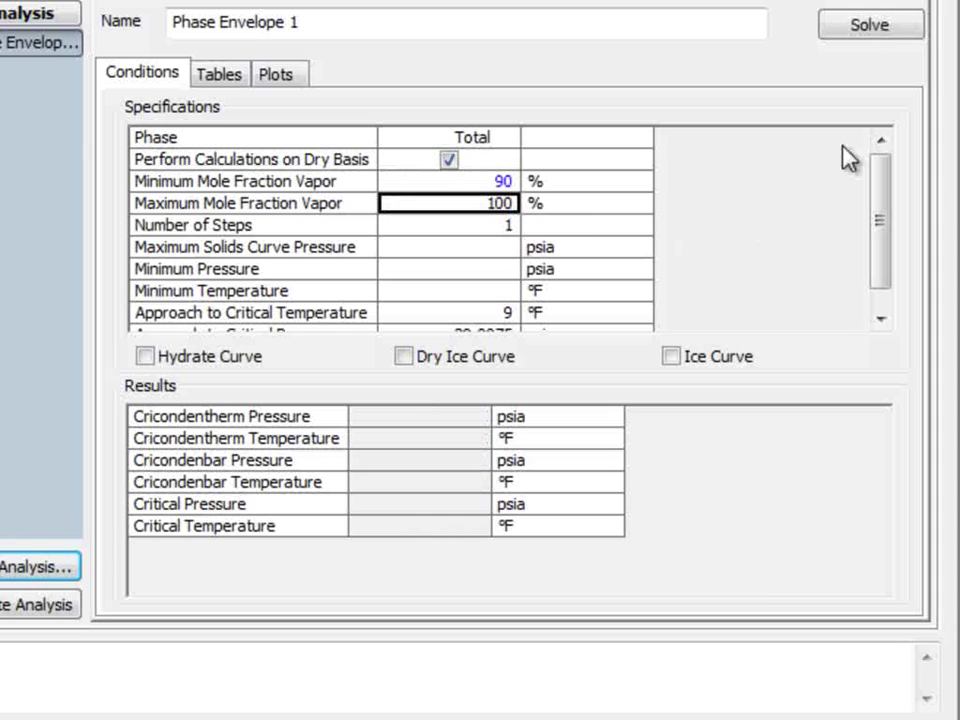
{"action": "left_click", "coordinate": [886, 25]}
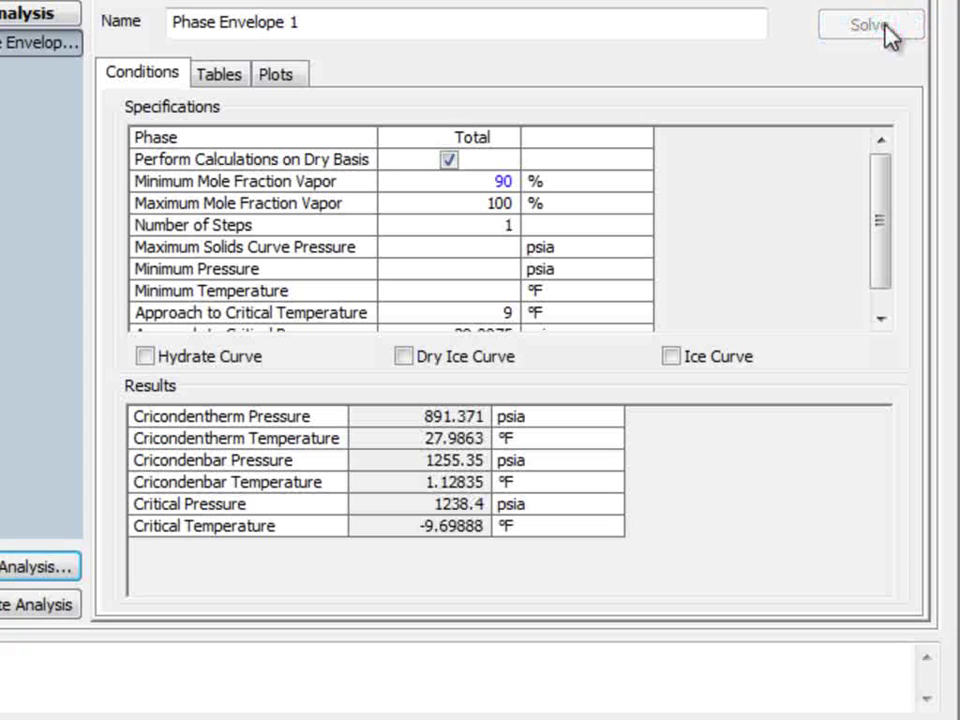
{"action": "left_click", "coordinate": [290, 77]}
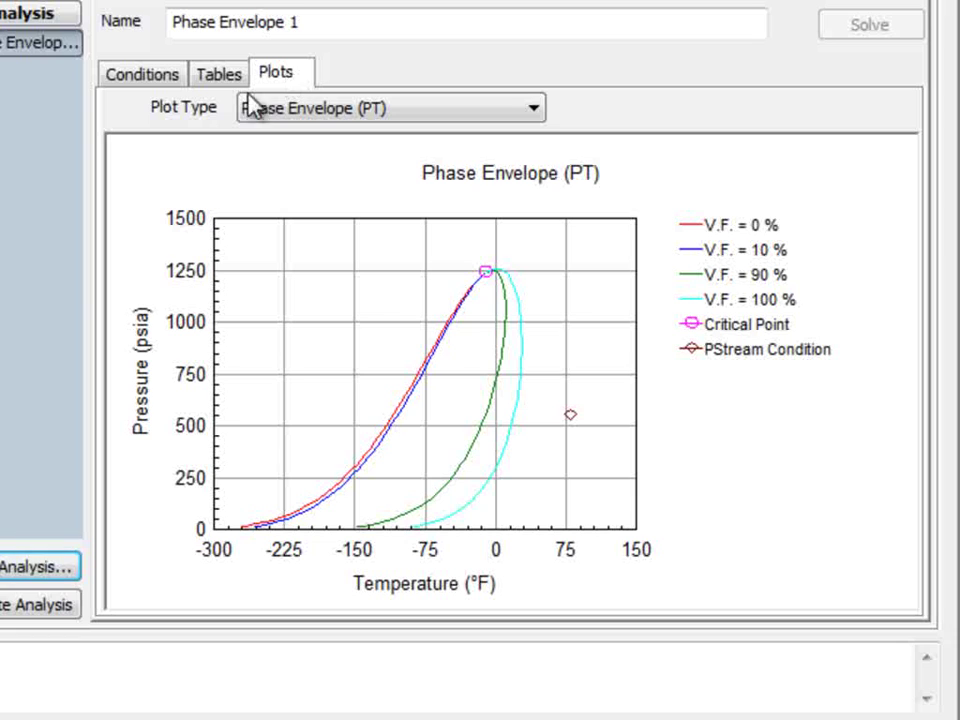
Step: Switch from the analysis conditions to the phase envelope chart
{"action": "left_click", "coordinate": [143, 76]}
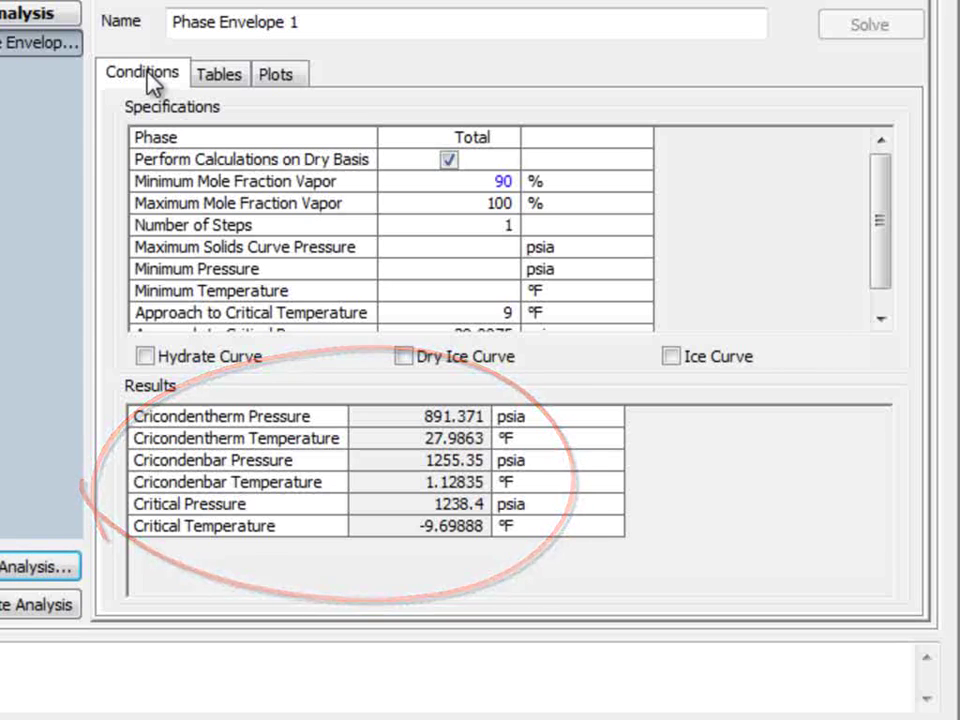
{"action": "left_click", "coordinate": [302, 76]}
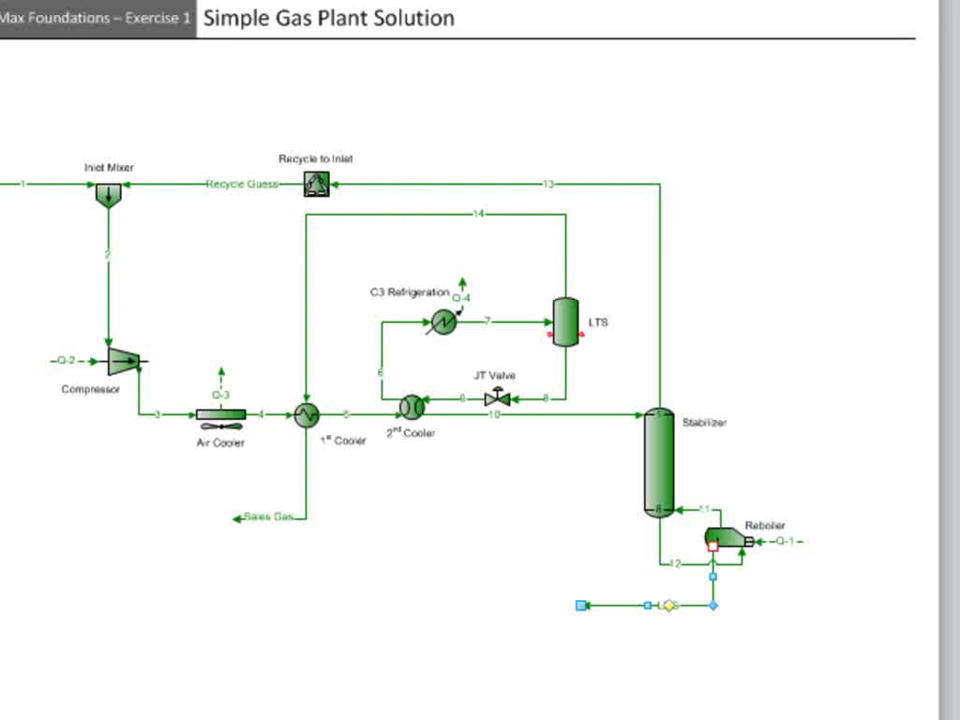
Step: Add a Vapor Pressure, Dew, Bubble Point analysis to the LPG stream
{"action": "left_click", "coordinate": [696, 603]}
{"action": "double_click", "coordinate": [696, 603]}
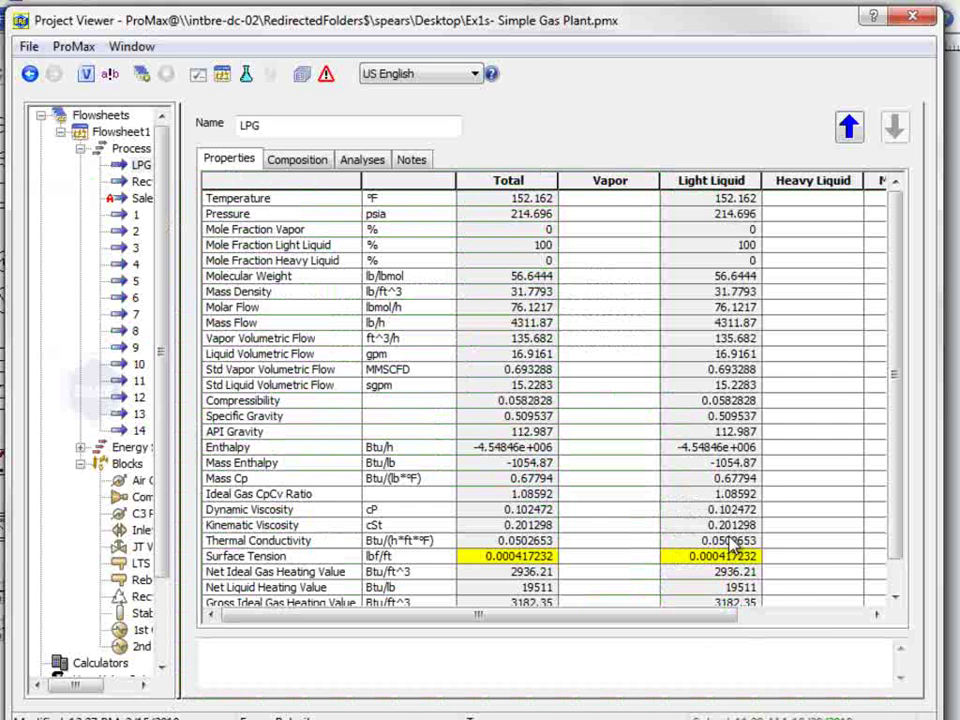
{"action": "left_click", "coordinate": [364, 165]}
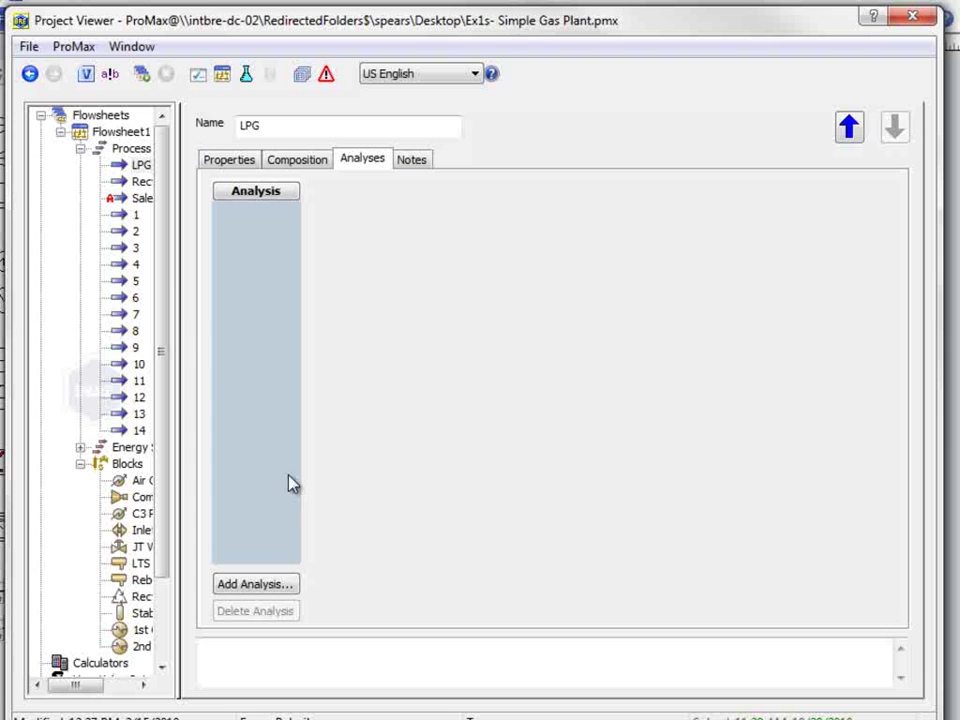
{"action": "left_click", "coordinate": [275, 588]}
{"action": "left_click", "coordinate": [421, 421]}
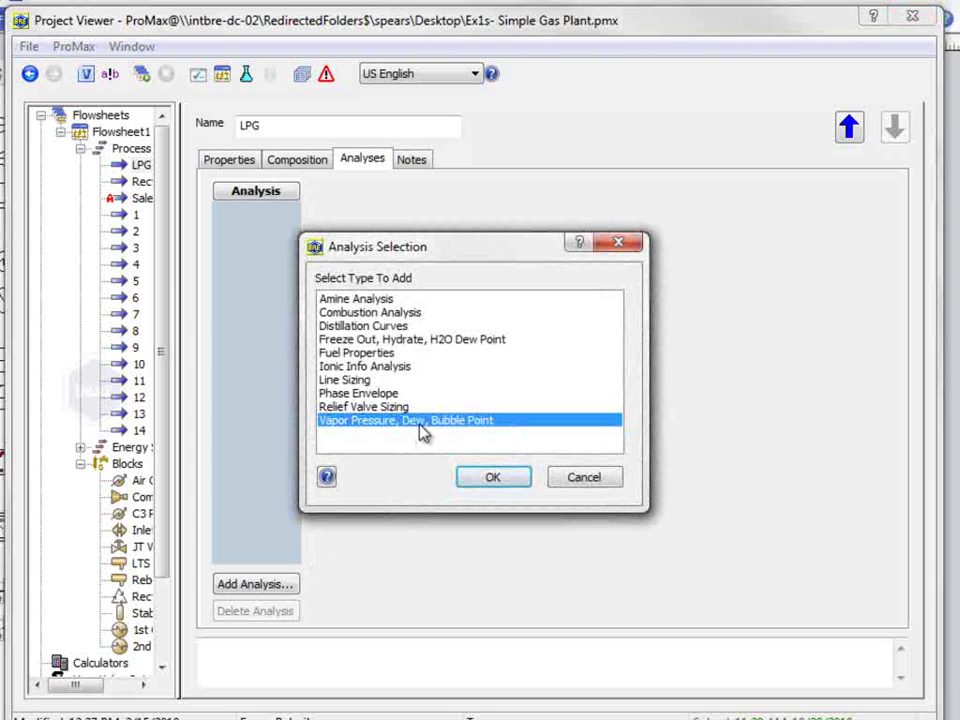
{"action": "left_click", "coordinate": [489, 482]}
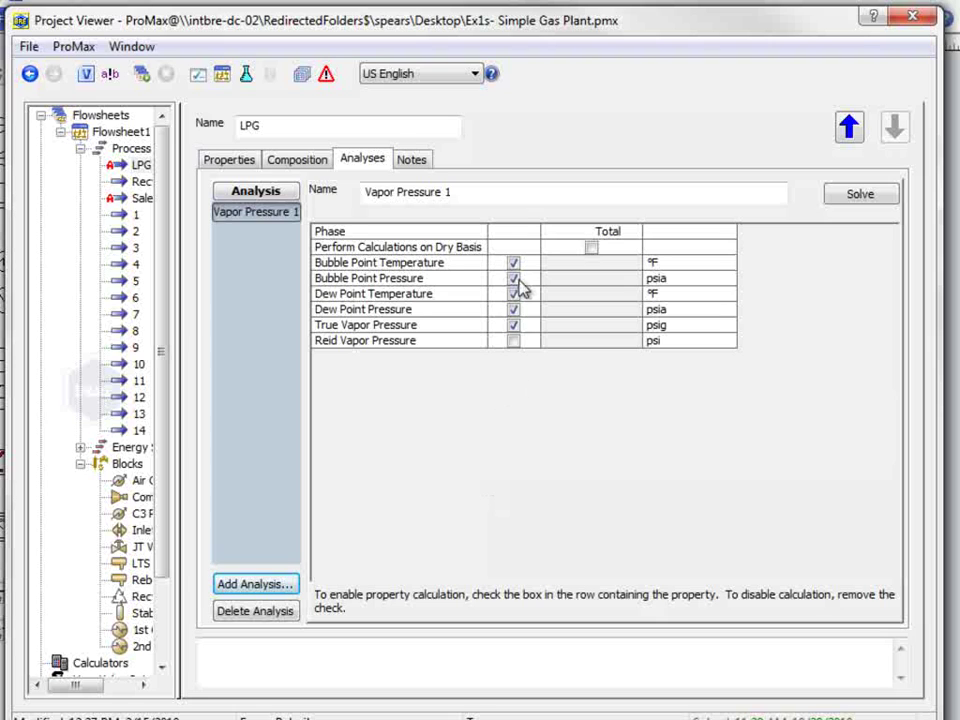
Step: Calculate only true and Reid vapor pressure, dropping bubble/dew point outputs, and solve
{"action": "left_click", "coordinate": [513, 340]}
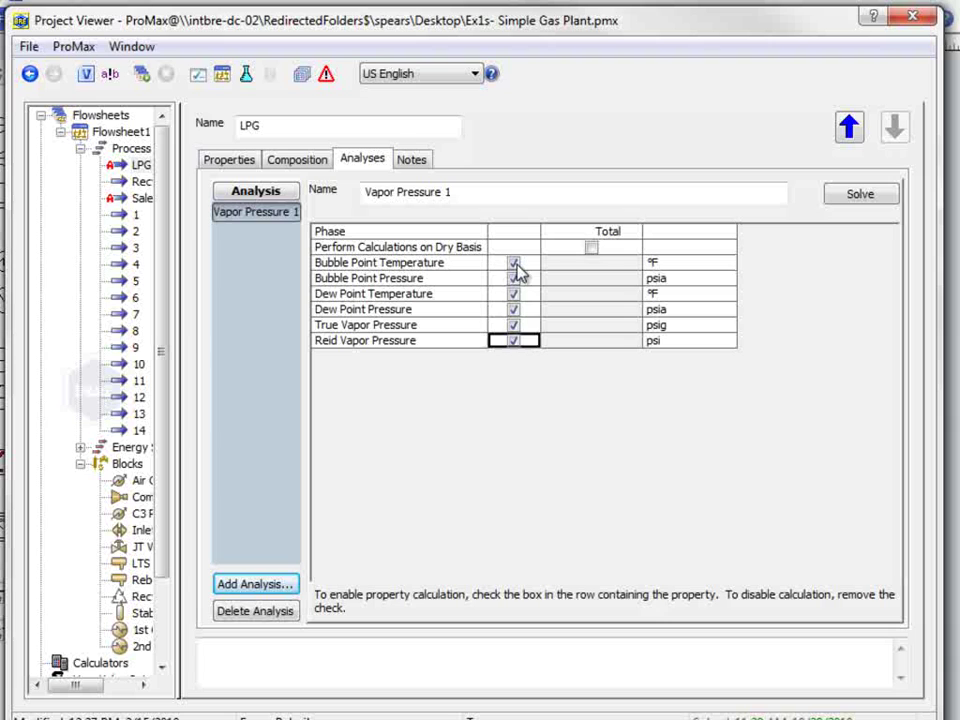
{"action": "left_click", "coordinate": [514, 263]}
{"action": "left_click", "coordinate": [514, 278]}
{"action": "left_click", "coordinate": [514, 294]}
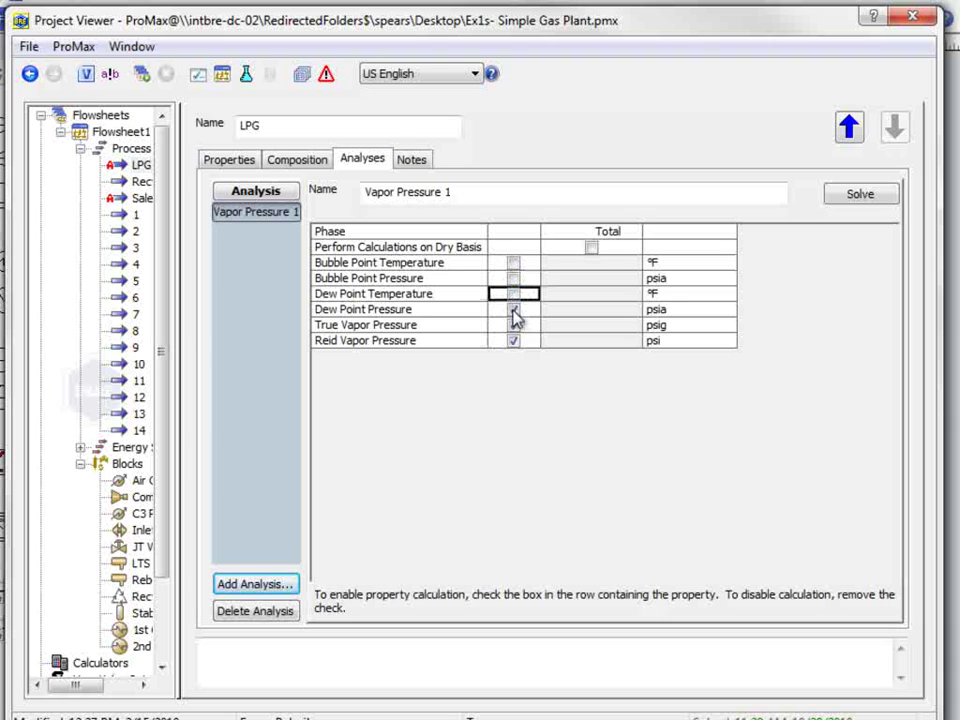
{"action": "left_click", "coordinate": [513, 310]}
{"action": "left_click", "coordinate": [866, 194]}
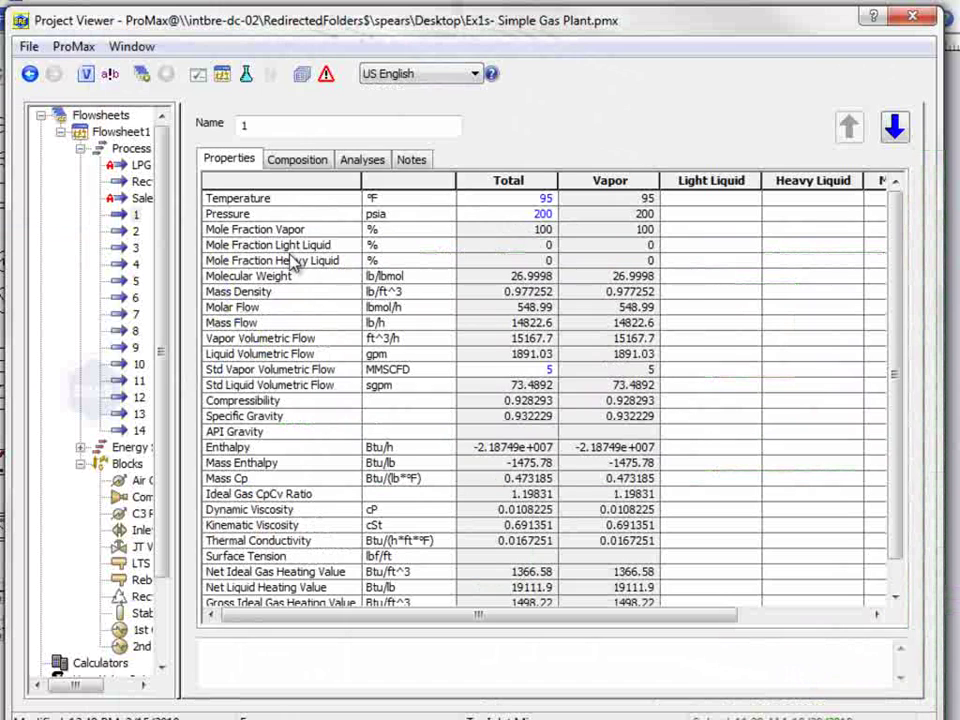
Step: Add a Line Sizing analysis to stream 1
{"action": "left_click", "coordinate": [360, 162]}
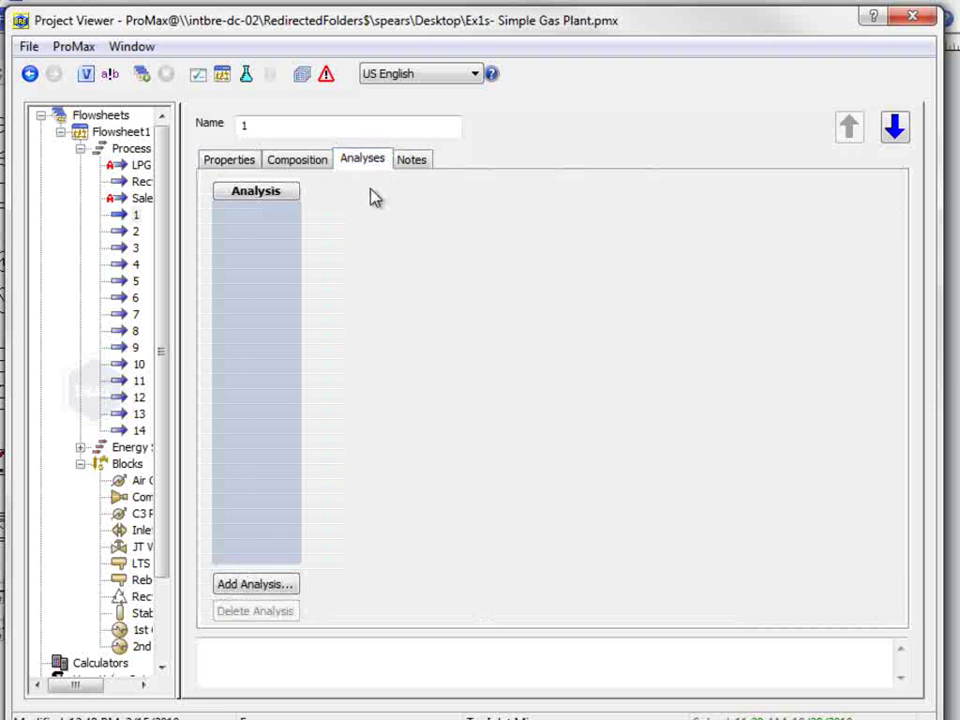
{"action": "left_click", "coordinate": [277, 588]}
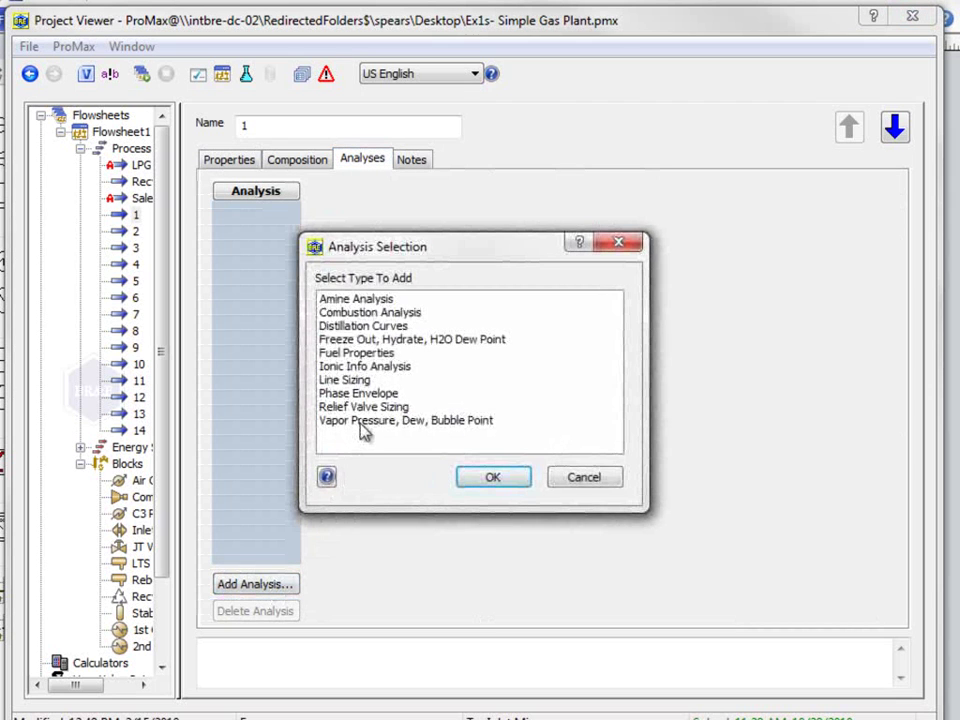
{"action": "left_click", "coordinate": [348, 380]}
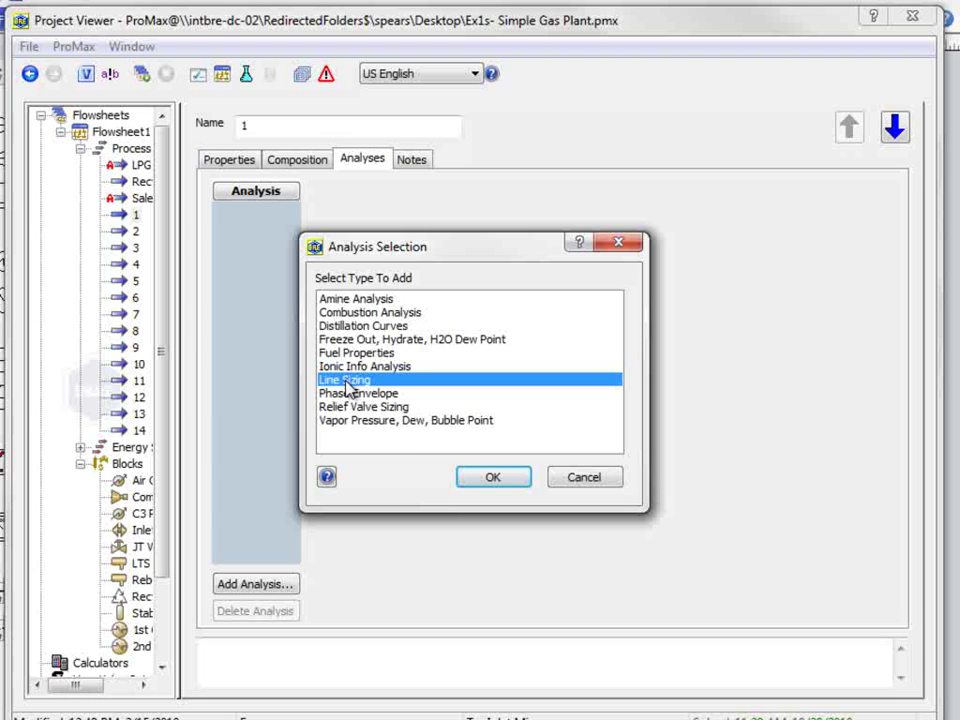
{"action": "left_click", "coordinate": [505, 487]}
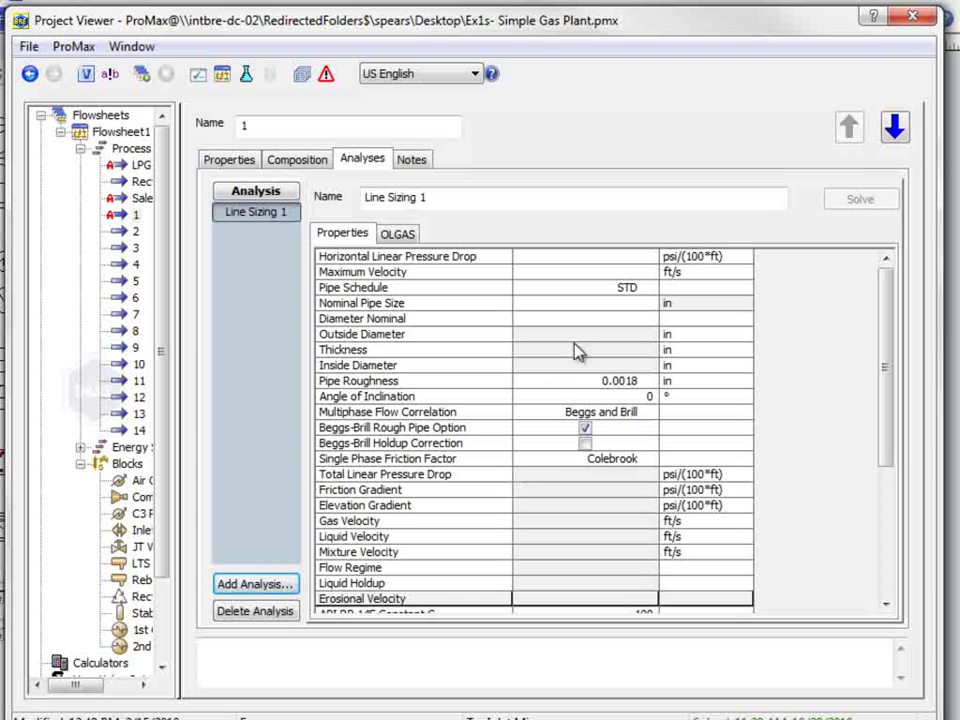
Step: Set horizontal linear pressure drop to 5 psi/(100 ft) and pipe schedule to 40
{"action": "left_click", "coordinate": [618, 261]}
{"action": "type", "text": "5"}
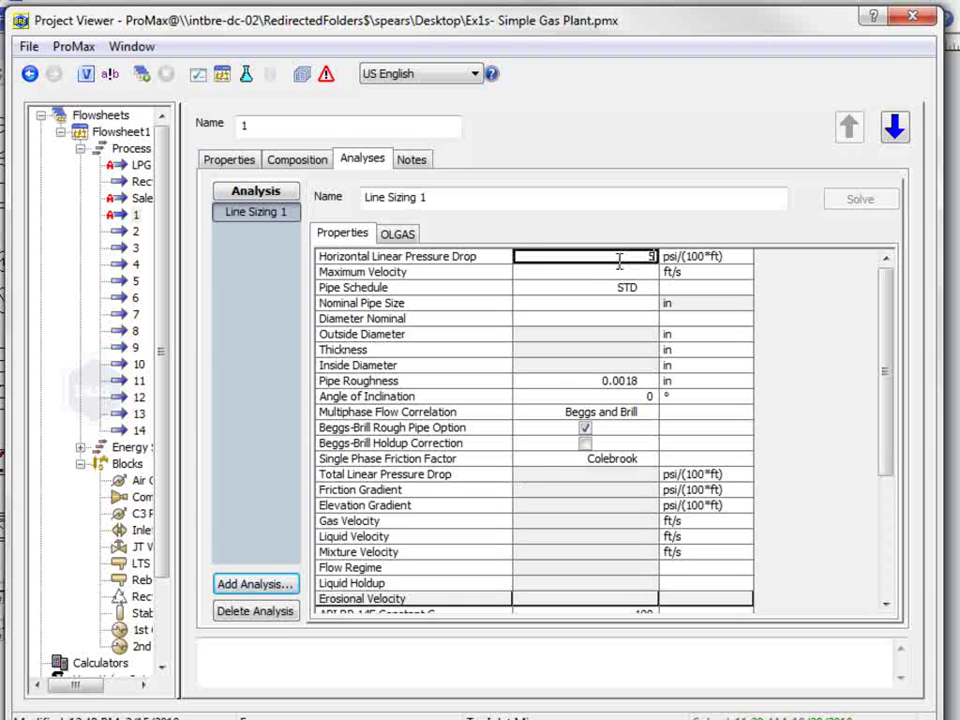
{"action": "key", "text": "Return"}
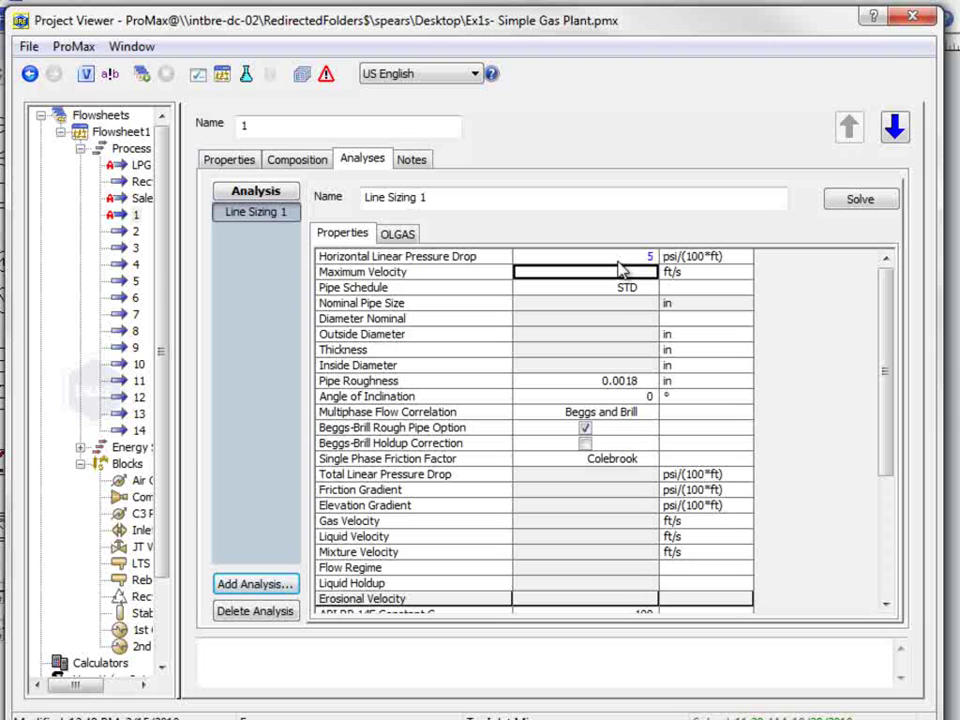
{"action": "left_click", "coordinate": [614, 289]}
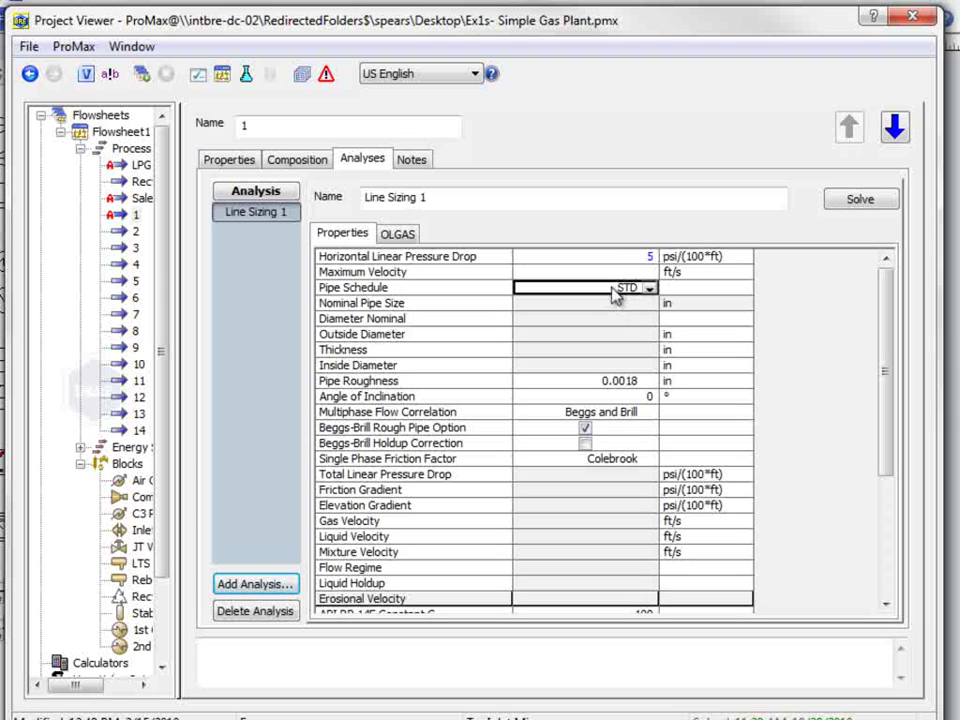
{"action": "type", "text": "40"}
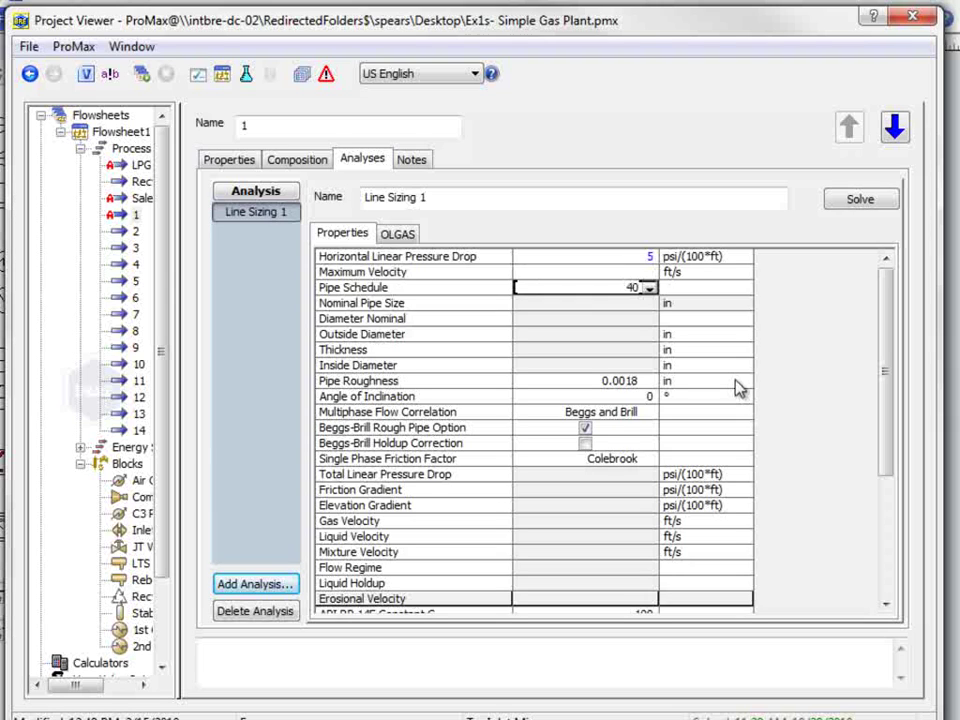
{"action": "key", "text": "Return"}
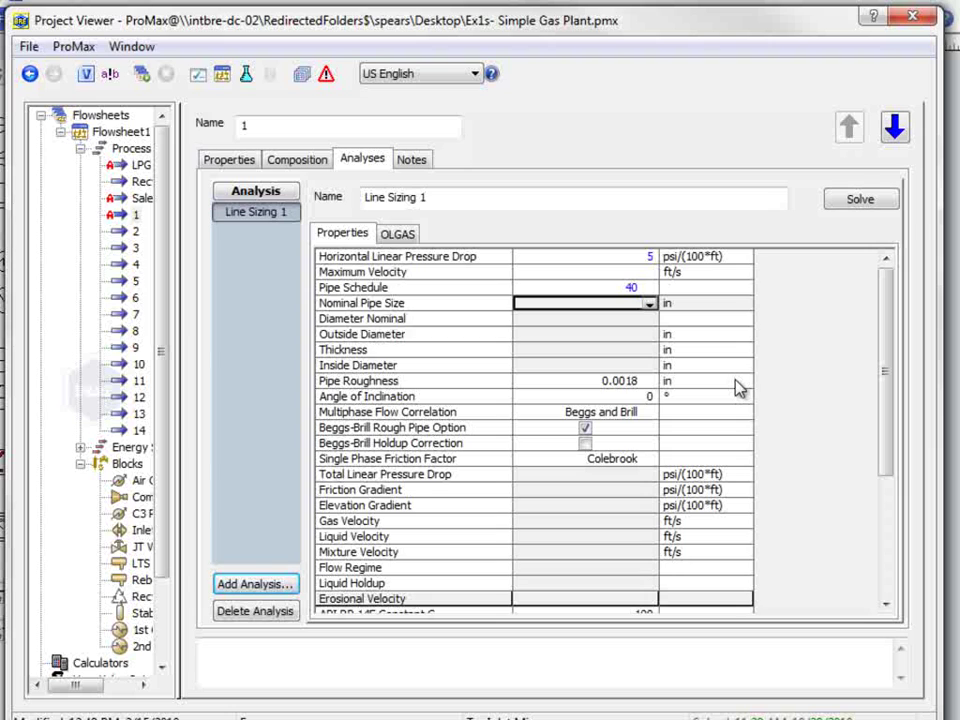
Step: Solve Line Sizing 1, giving a 3 in pipe with an erosional velocity warning
{"action": "left_click", "coordinate": [853, 202]}
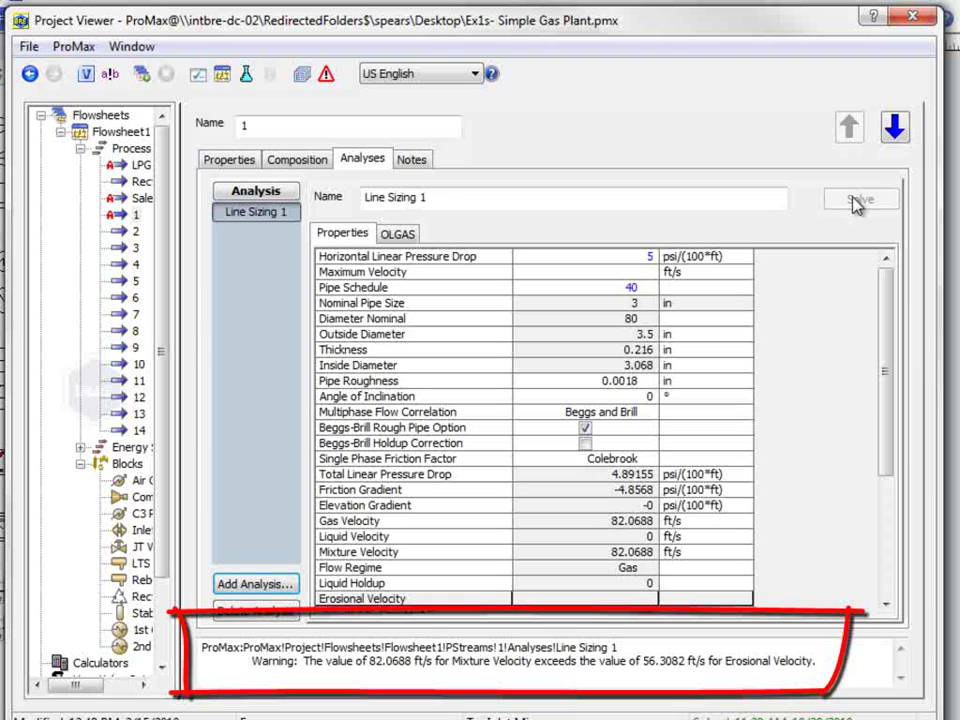
Step: Cap stream 1's maximum velocity at 50 ft/s and re-solve, giving a 4 in pipe at 47.6586 ft/s
{"action": "left_click", "coordinate": [592, 273]}
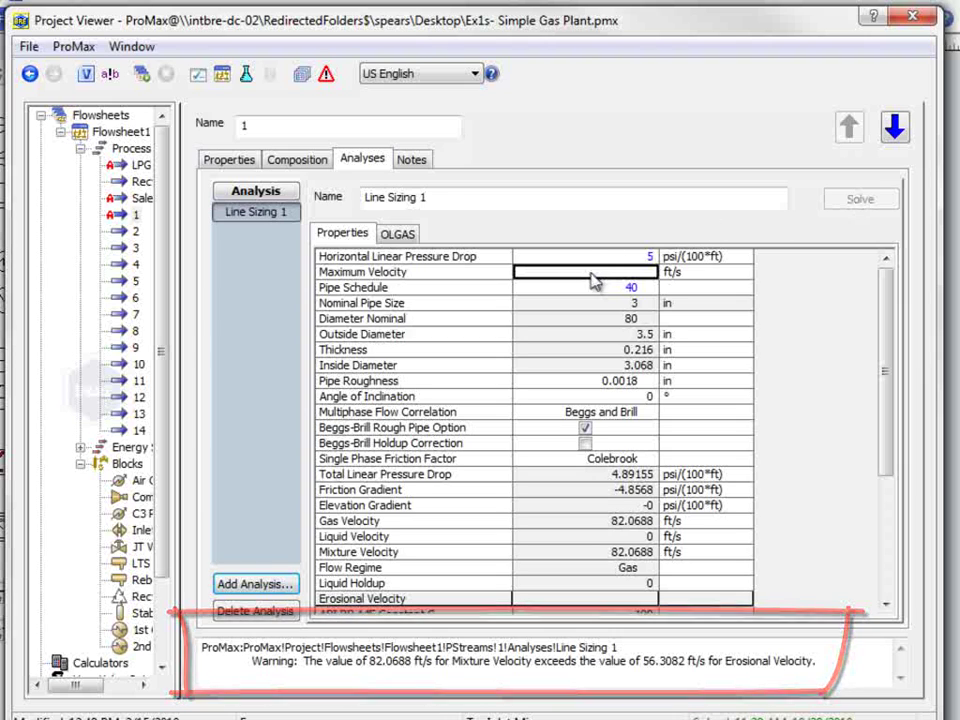
{"action": "type", "text": "50"}
{"action": "key", "text": "Return"}
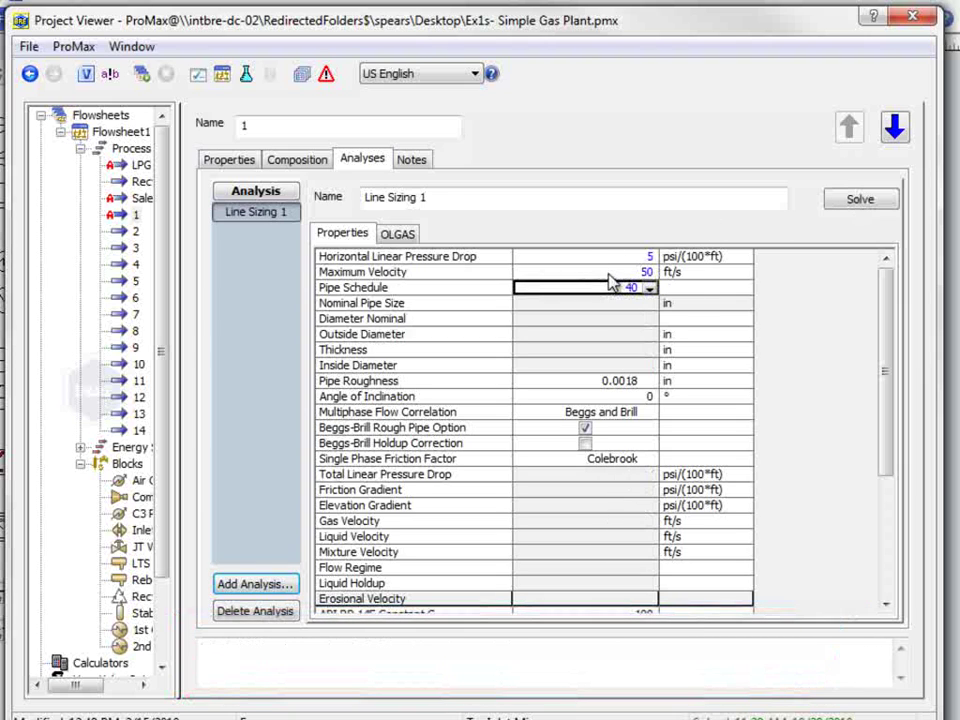
{"action": "left_click", "coordinate": [858, 199]}
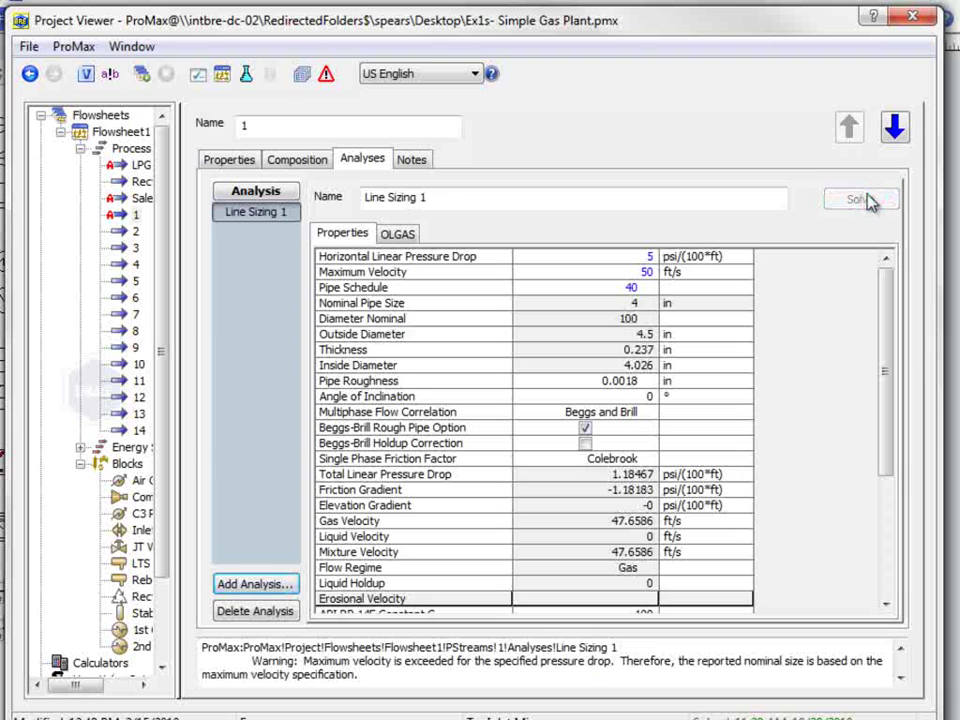